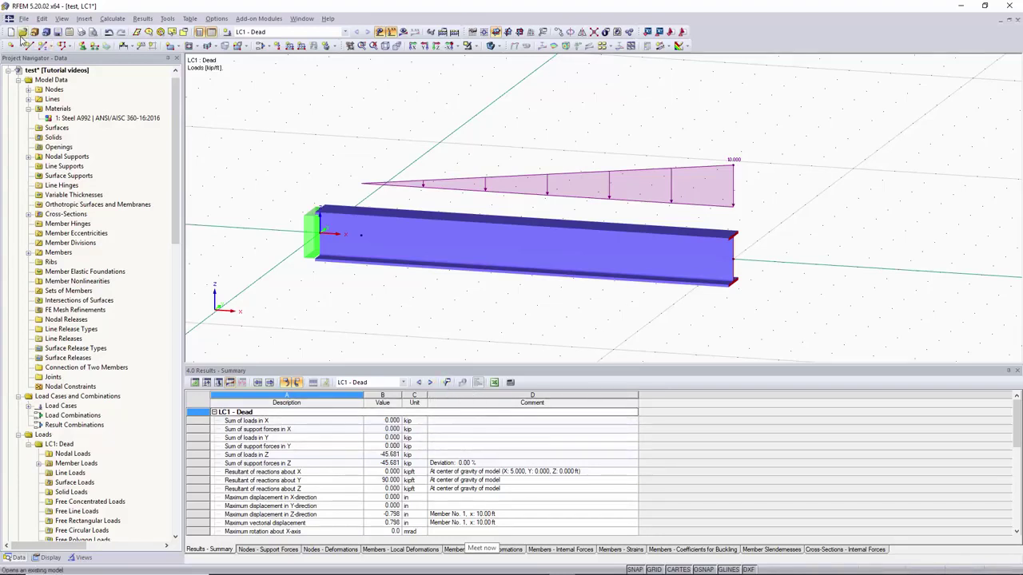
# Create a new 3D model named Video 4 in the Tutorial videos project.
pyautogui.click(12, 32)
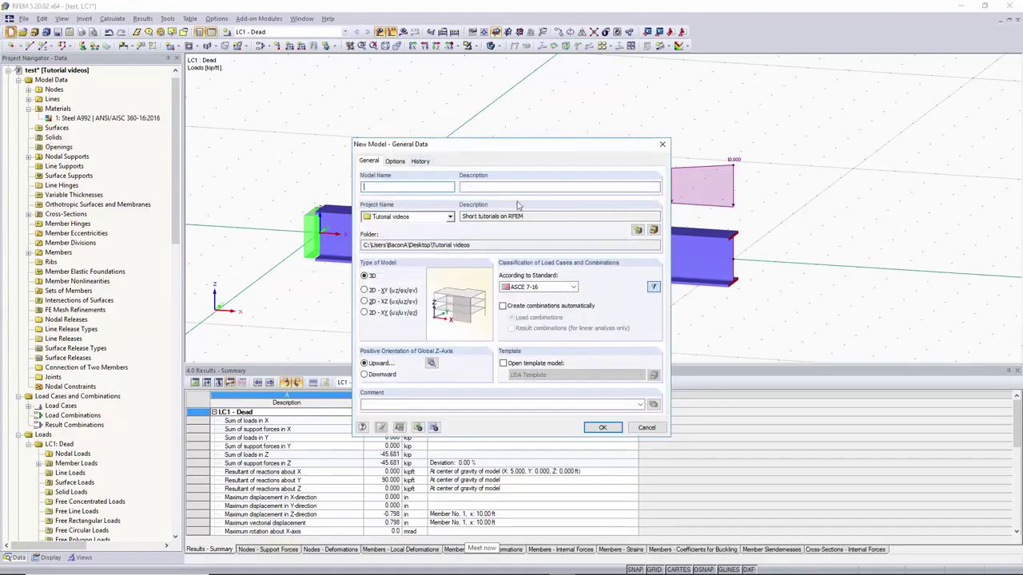
pyautogui.write('Video 4')
pyautogui.click(604, 428)
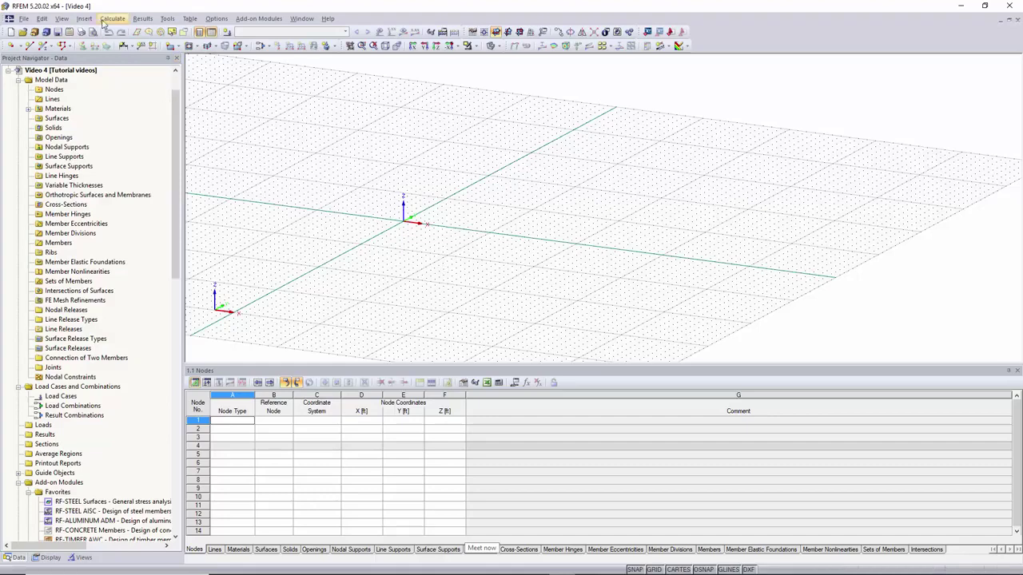
# Place two standard nodes graphically, one at the origin and one on the X axis at X = 10 ft.
pyautogui.click(105, 20)
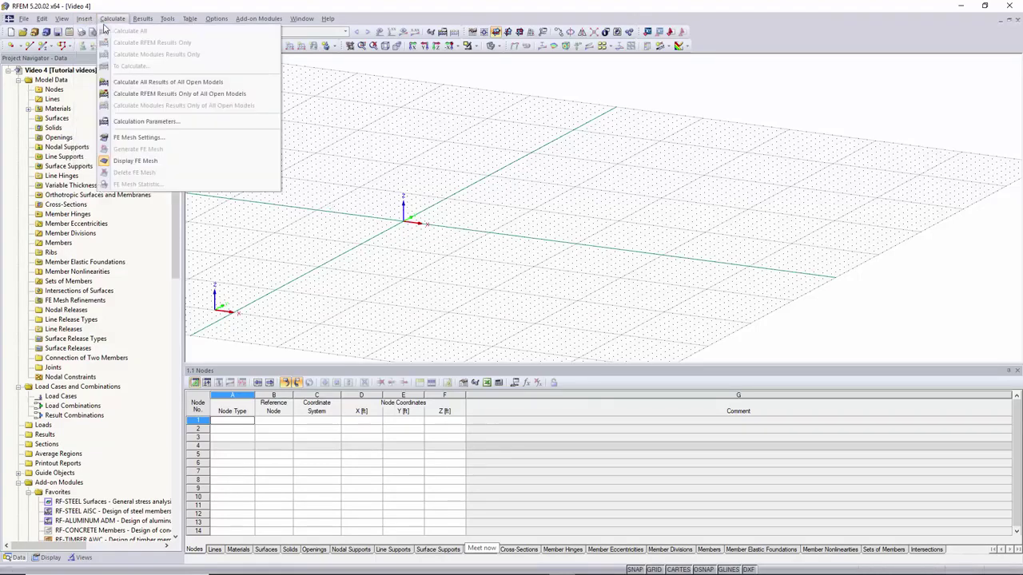
pyautogui.moveTo(84, 18)
pyautogui.moveTo(274, 36)
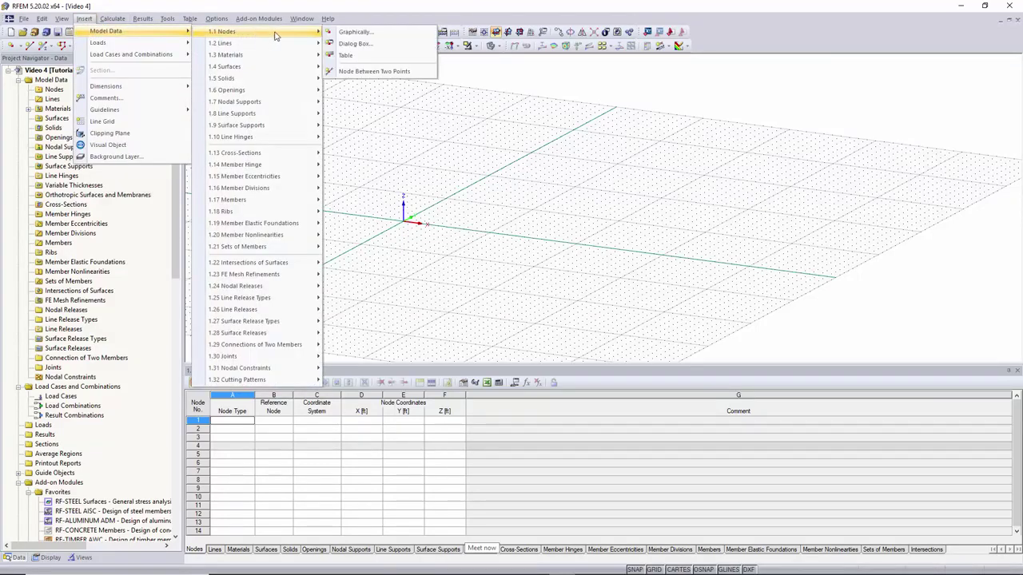
pyautogui.click(368, 36)
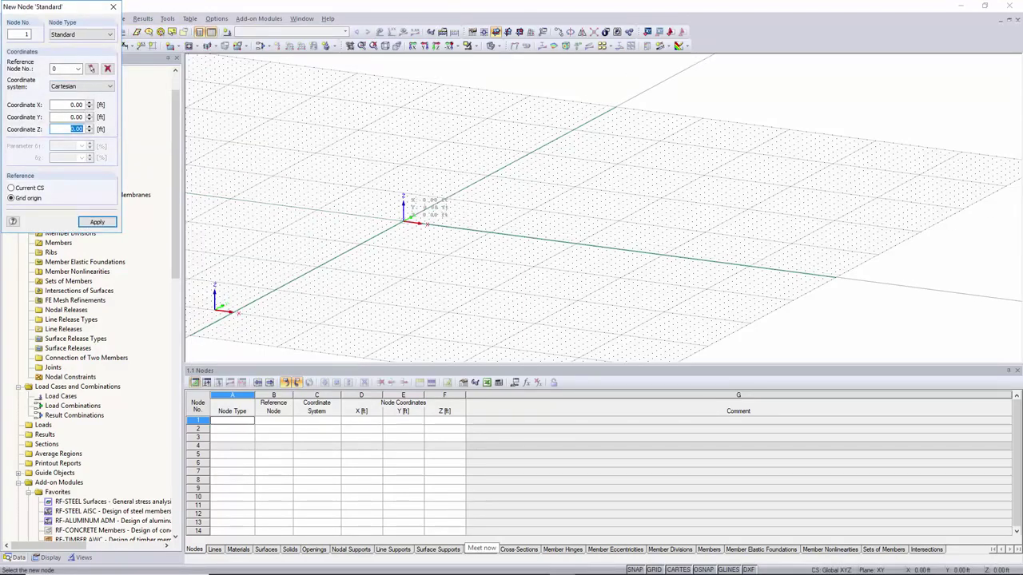
pyautogui.click(403, 222)
pyautogui.scroll(2, 403, 221)
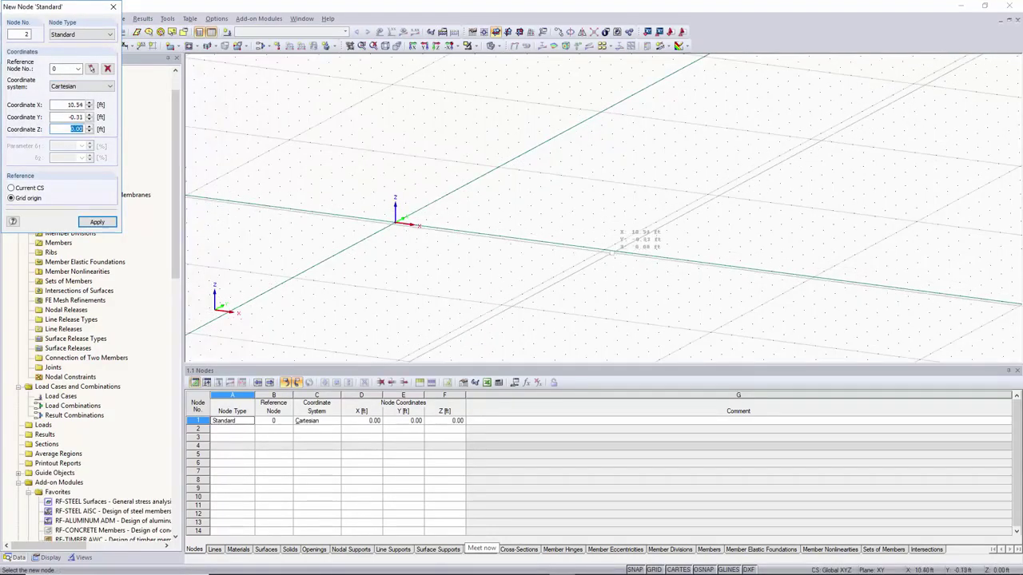
pyautogui.click(603, 249)
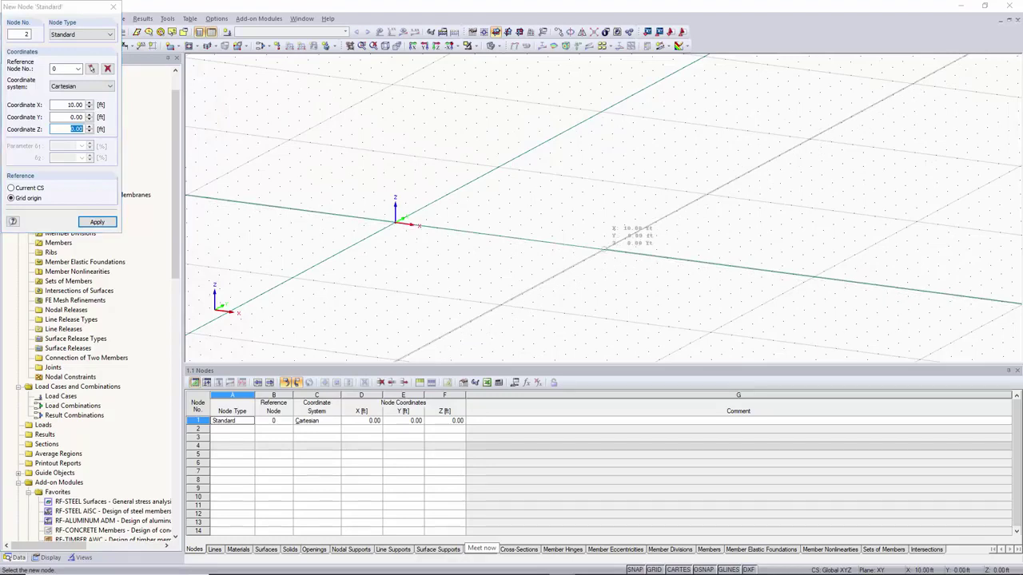
pyautogui.press('Escape')
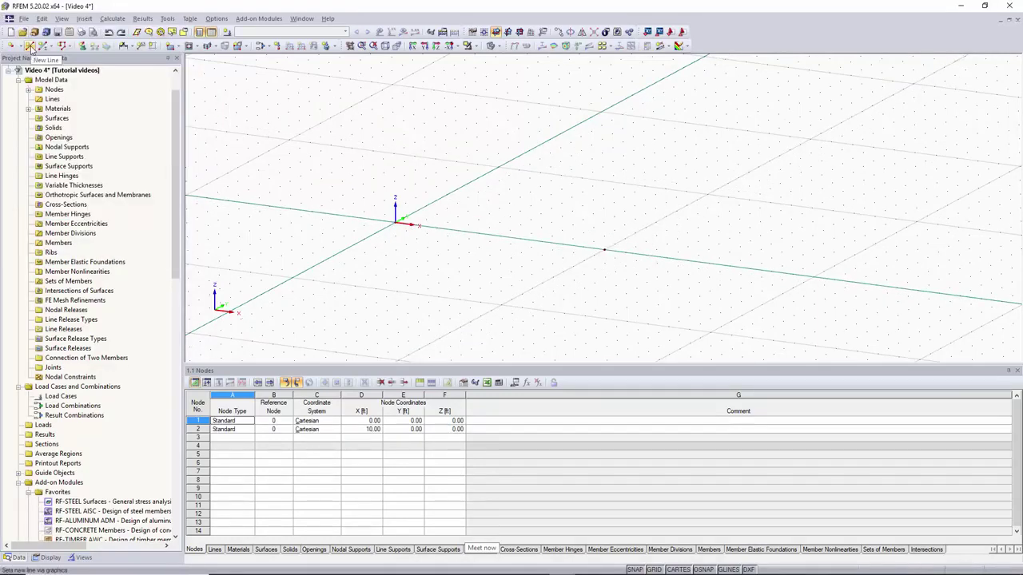
# Draw a line from the origin node to the node at X = 10 ft.
pyautogui.click(30, 46)
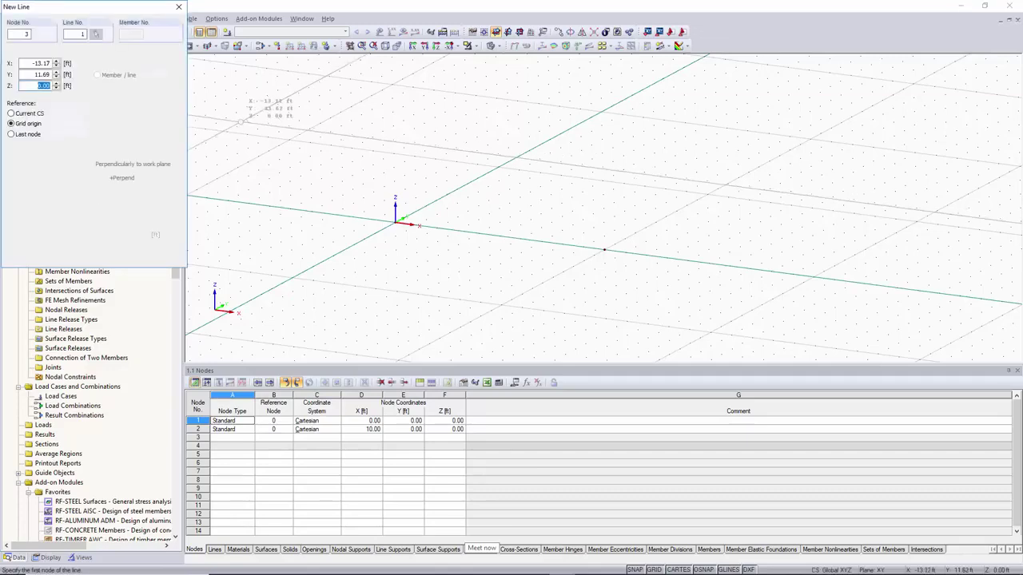
pyautogui.click(395, 223)
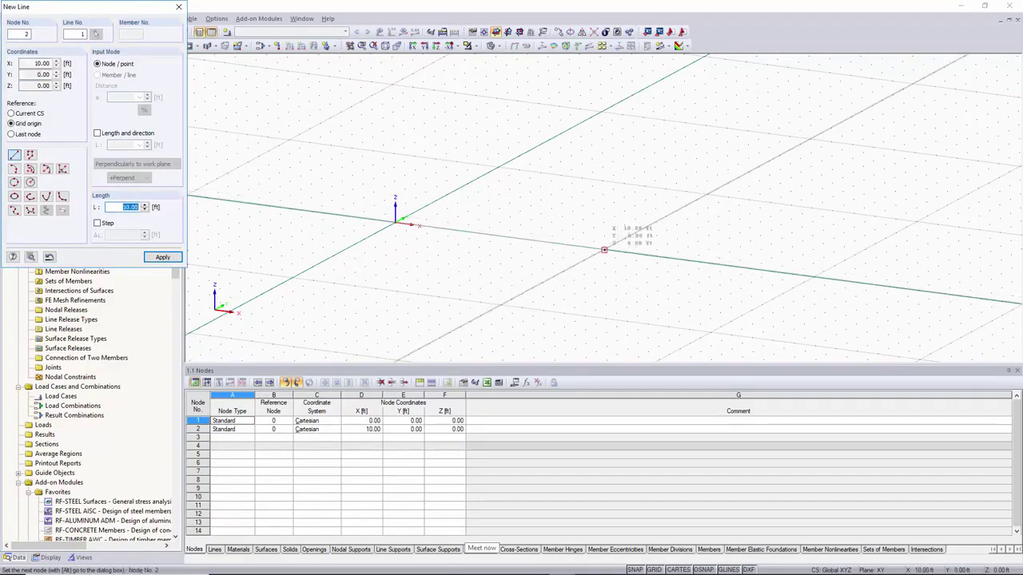
pyautogui.click(603, 251)
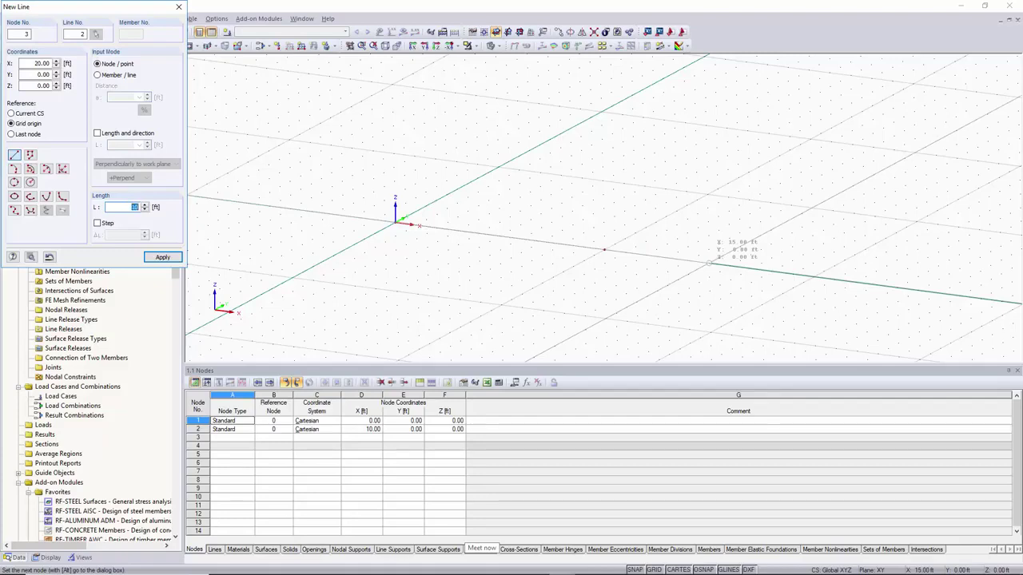
# Try a second 10 ft line continuing along the X axis to X = 20 ft, and undo it.
pyautogui.press('Return')
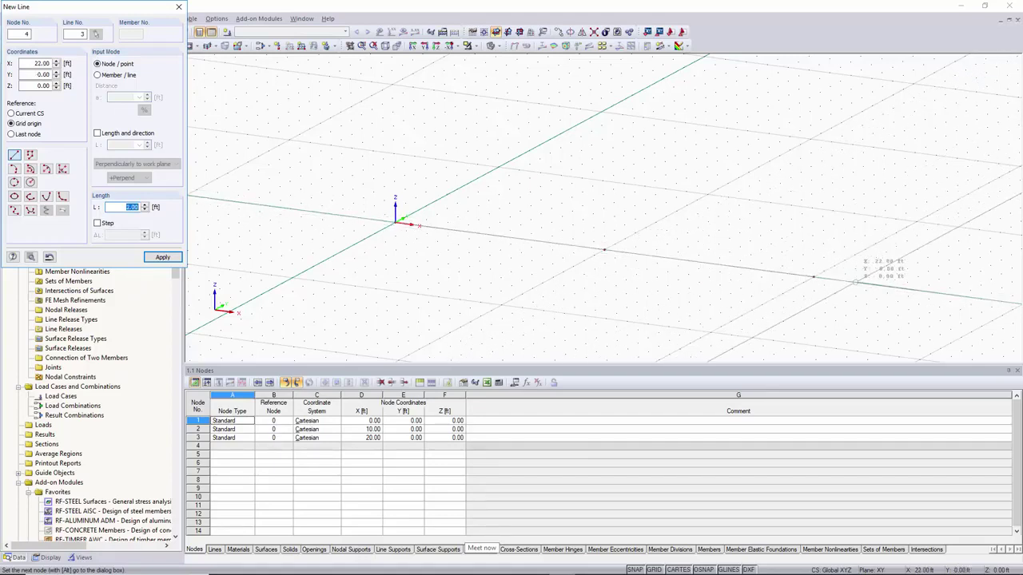
pyautogui.press('Escape')
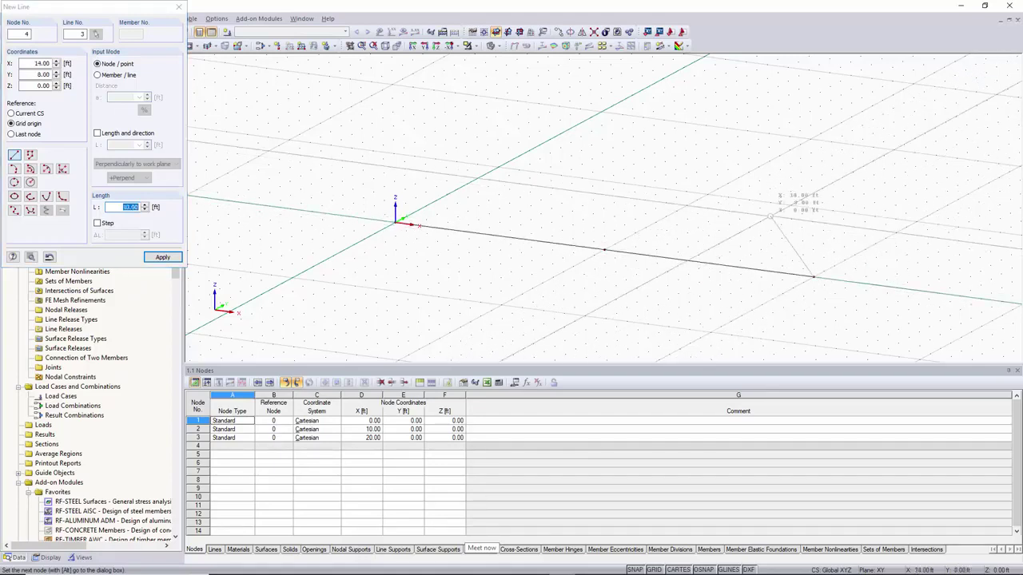
pyautogui.press('Escape')
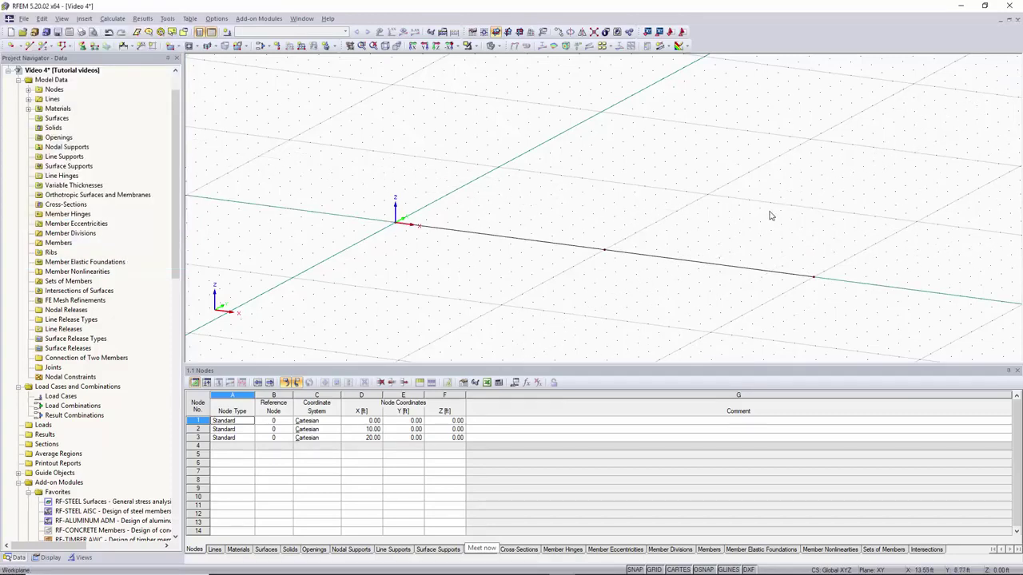
pyautogui.hotkey('ctrl', 'z')
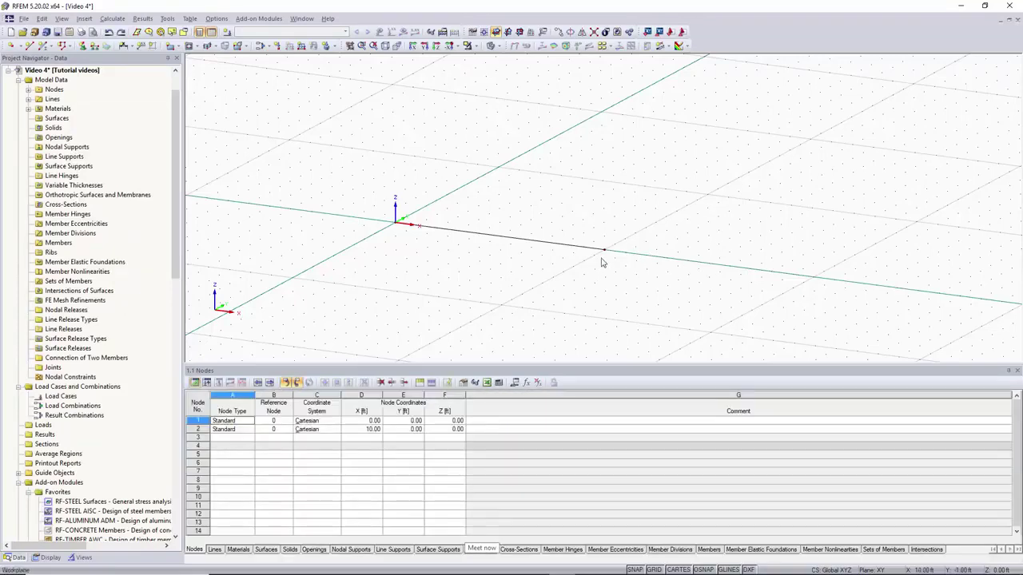
pyautogui.scroll(1, 363, 229)
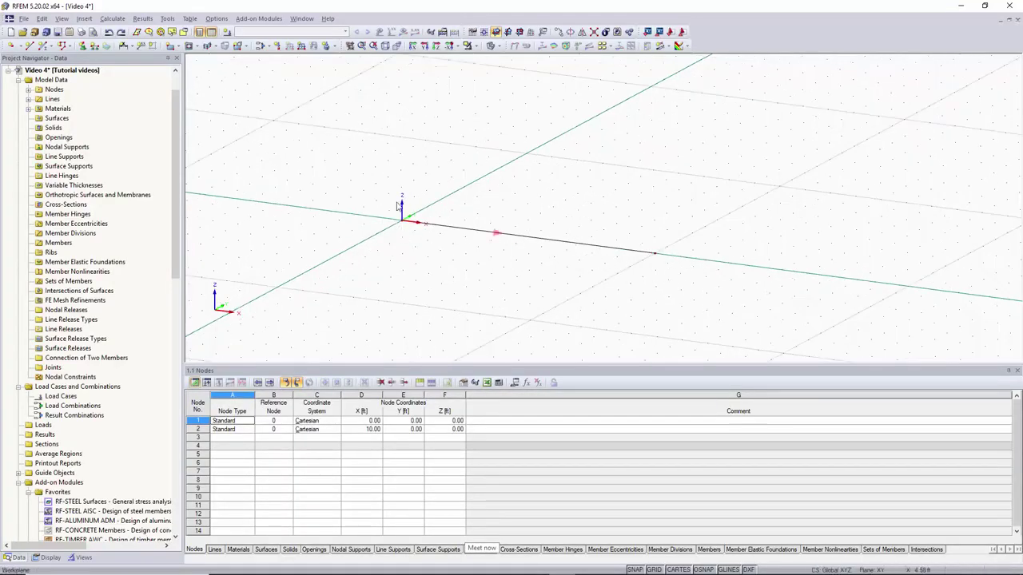
# Check which material is defined in the model data.
pyautogui.click(28, 109)
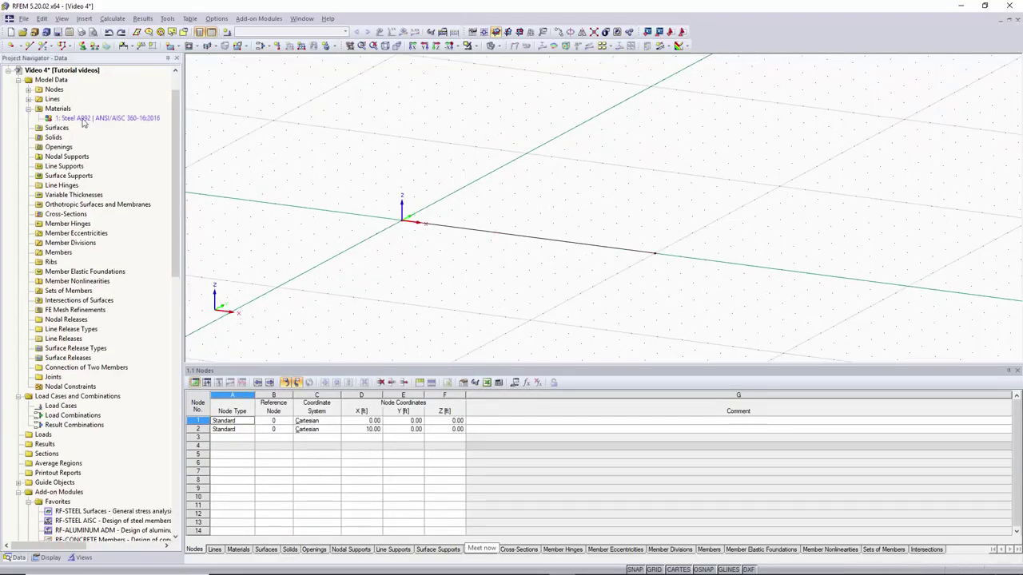
pyautogui.click(28, 109)
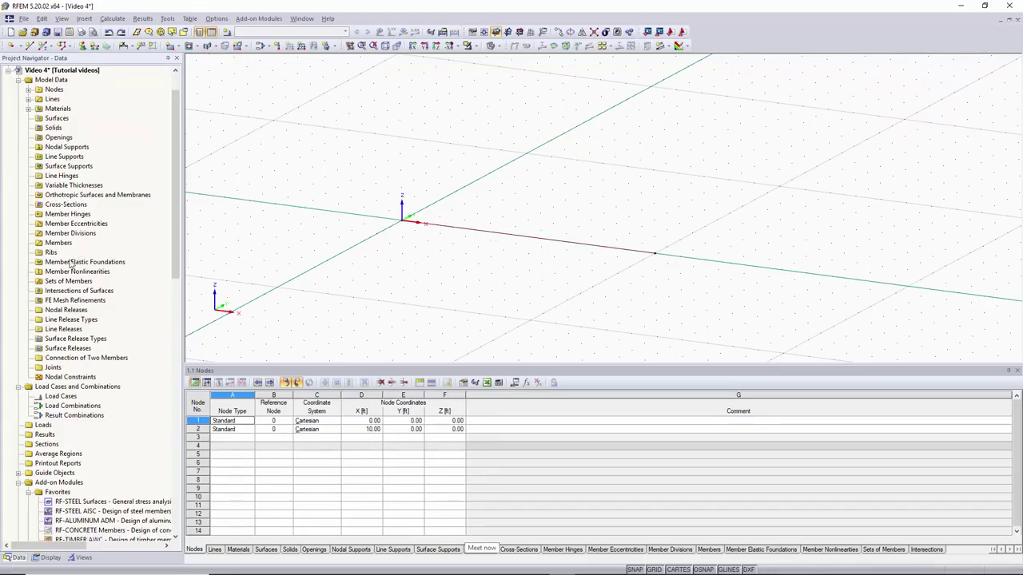
# Delete the line on the X axis together with both of its end nodes.
pyautogui.moveTo(623, 249); pyautogui.dragTo(665, 201, button='middle')
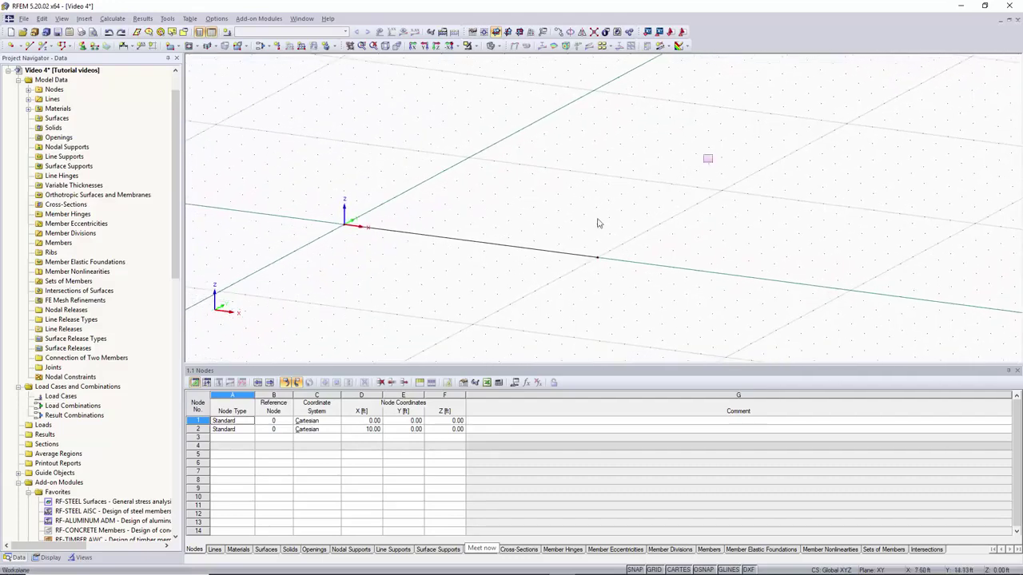
pyautogui.moveTo(707, 155); pyautogui.dragTo(285, 299)
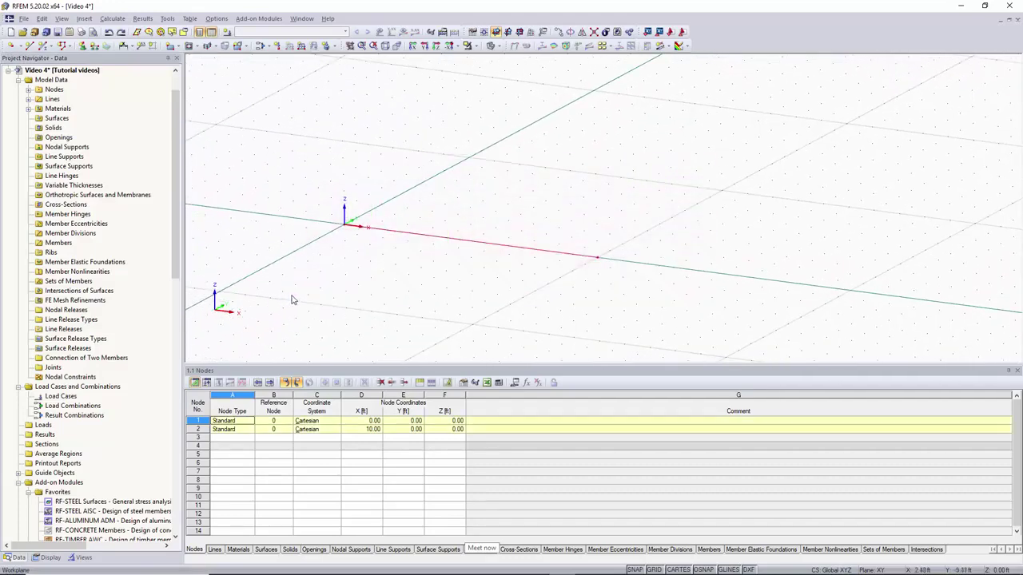
pyautogui.press('Delete')
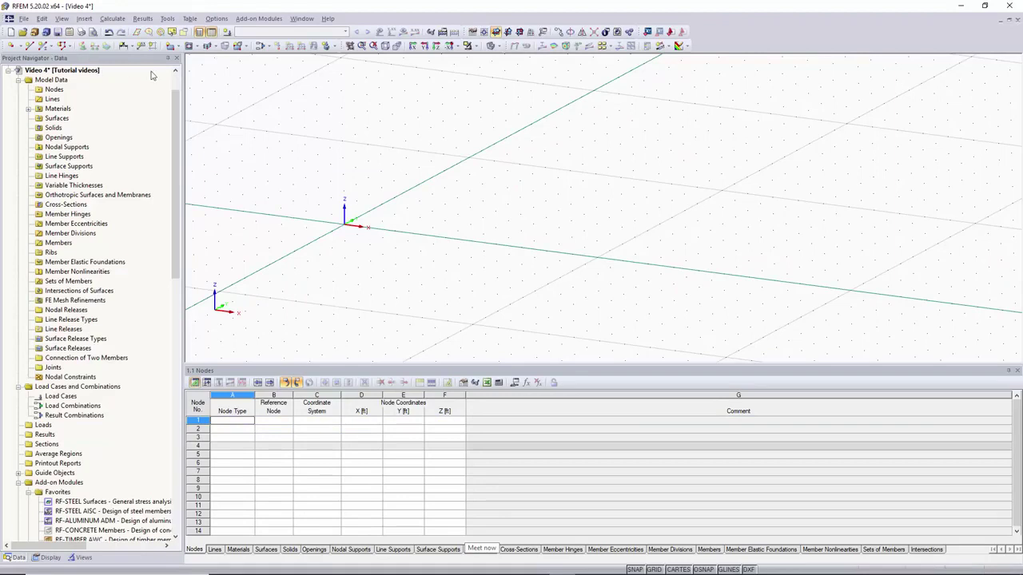
# Define a new beam member with the rolled AISC 15 I-section W 27x84 in Steel A992, and review the section's properties.
pyautogui.click(44, 47)
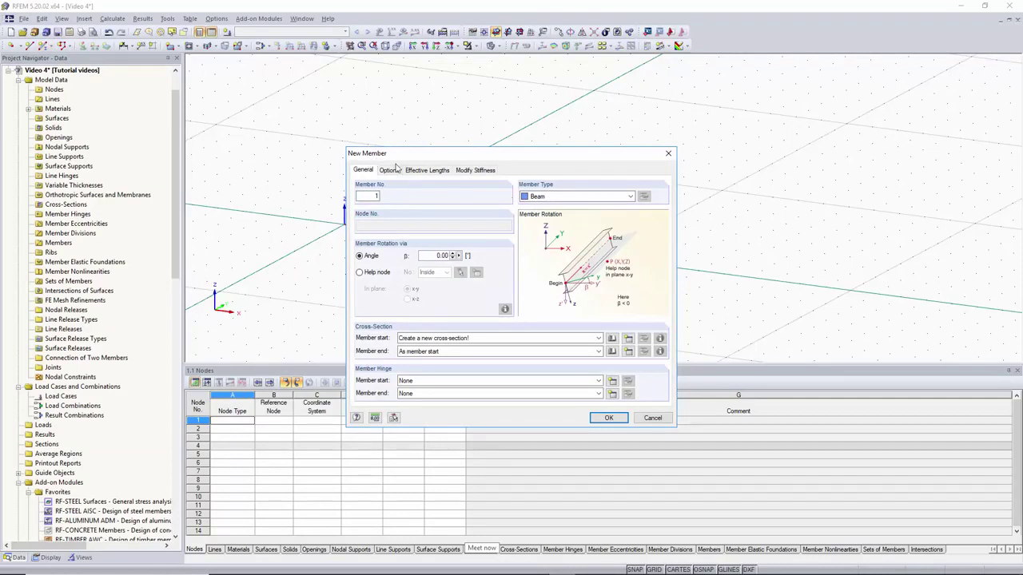
pyautogui.click(612, 339)
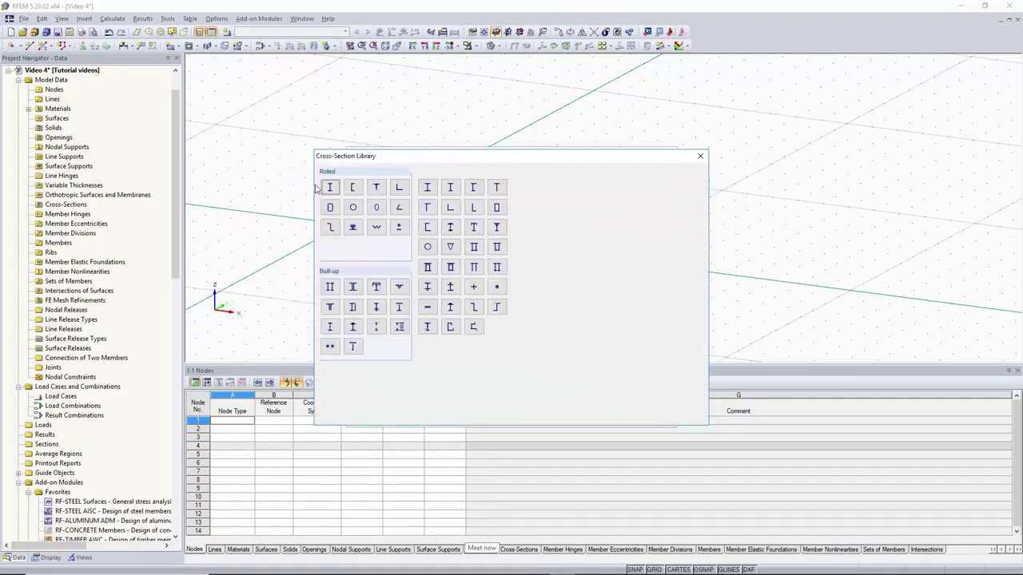
pyautogui.click(333, 189)
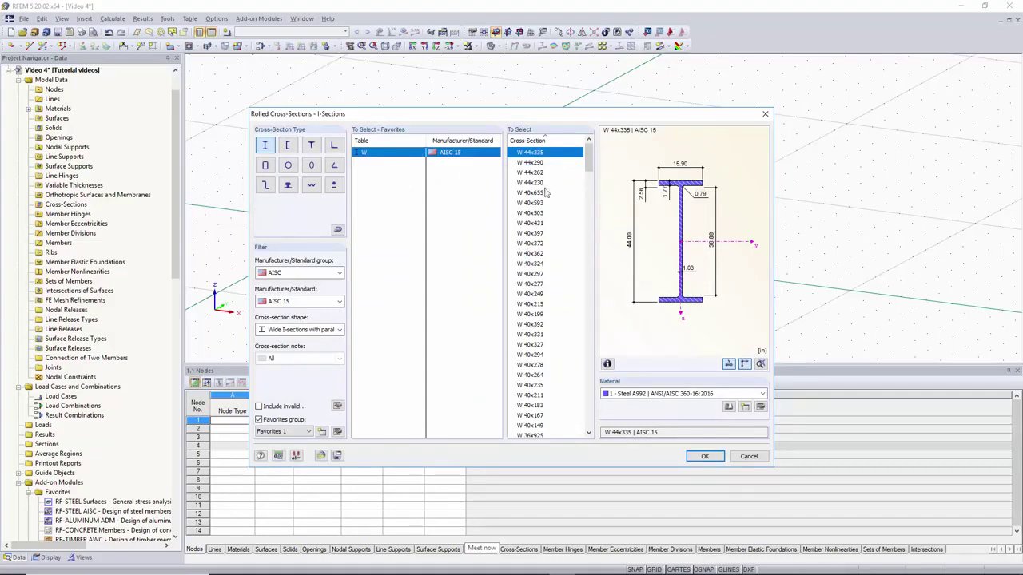
pyautogui.scroll(-2, 549, 255)
pyautogui.scroll(-20, 549, 254)
pyautogui.click(548, 254)
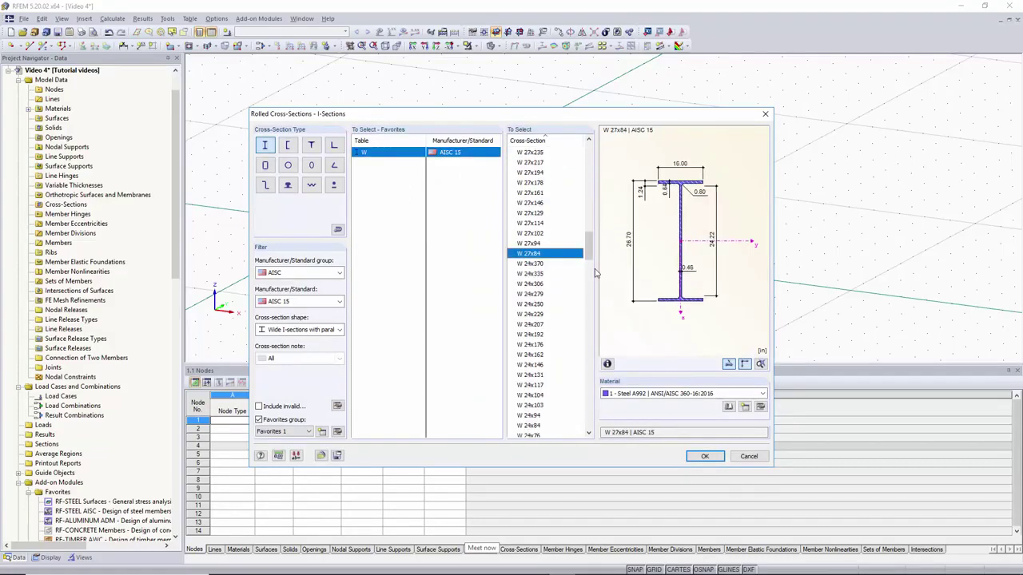
pyautogui.click(706, 457)
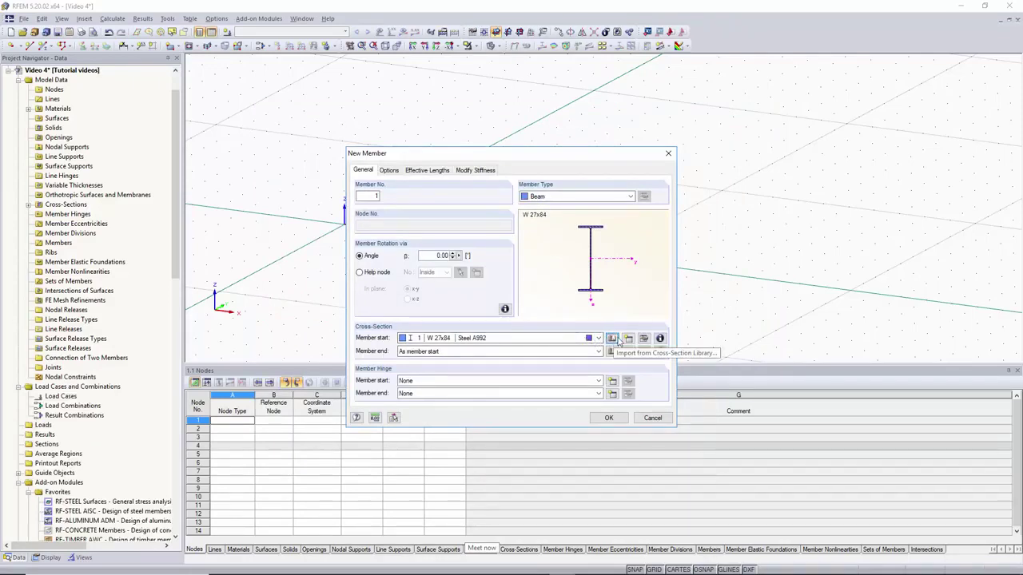
pyautogui.click(644, 338)
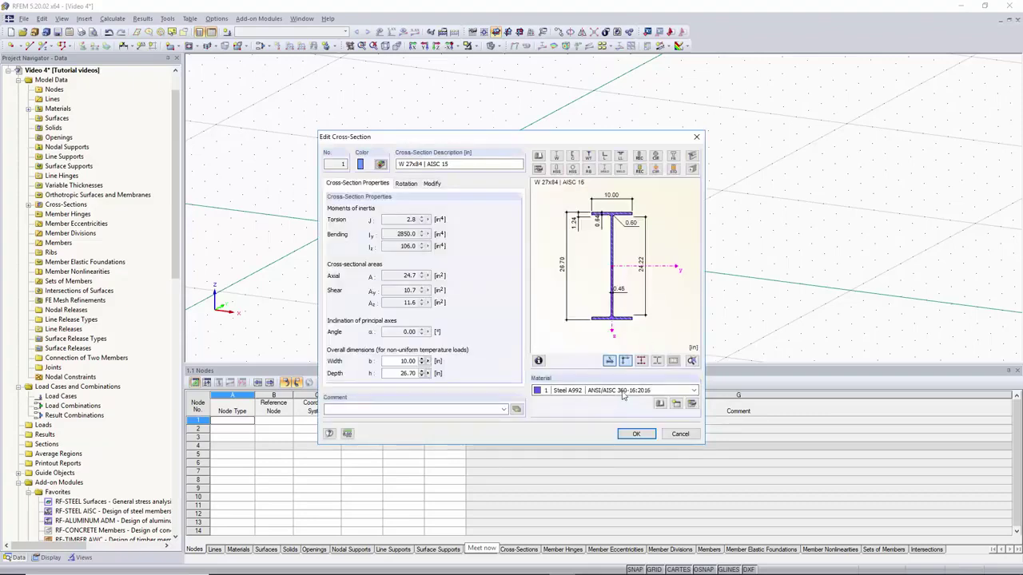
pyautogui.click(636, 434)
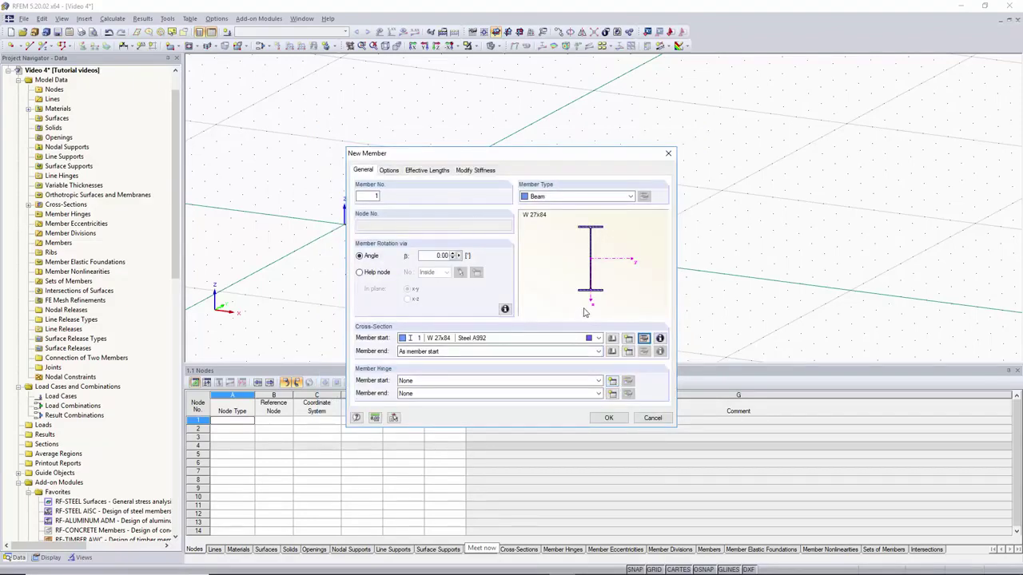
# Place the W 27x84 beam member along the X axis from the origin to X = 10 ft.
pyautogui.click(609, 418)
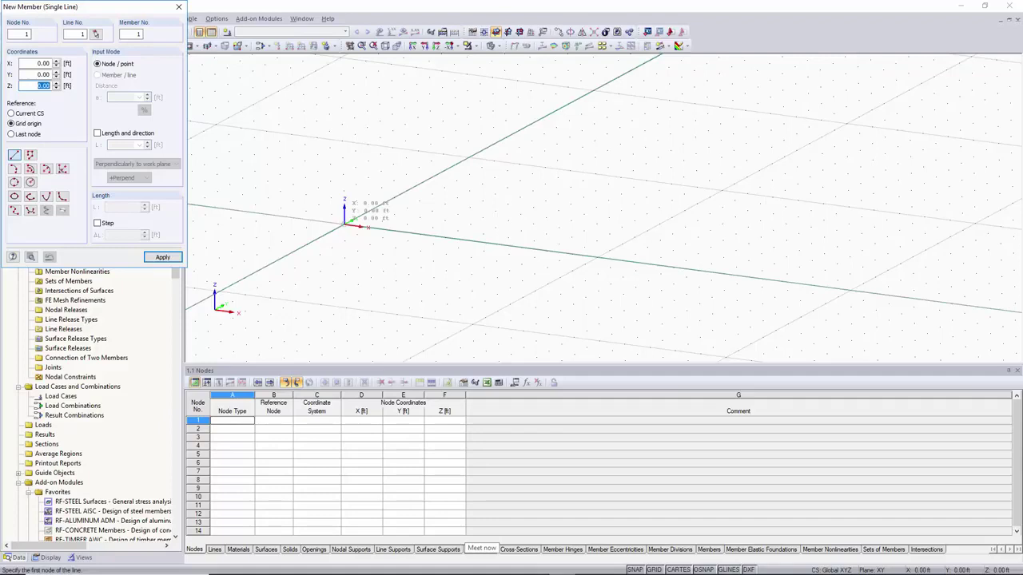
pyautogui.click(344, 226)
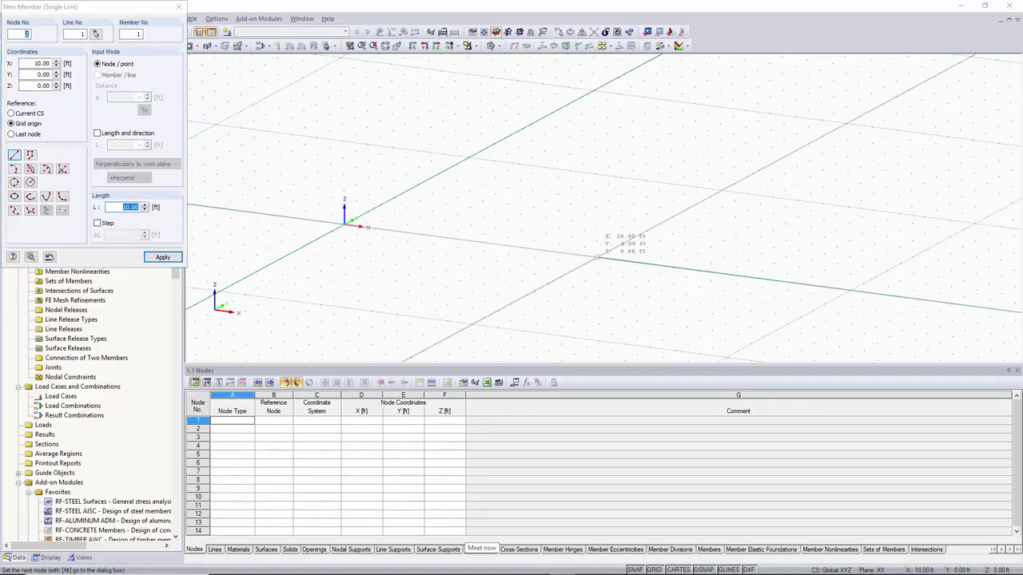
pyautogui.click(597, 258)
pyautogui.press('Escape')
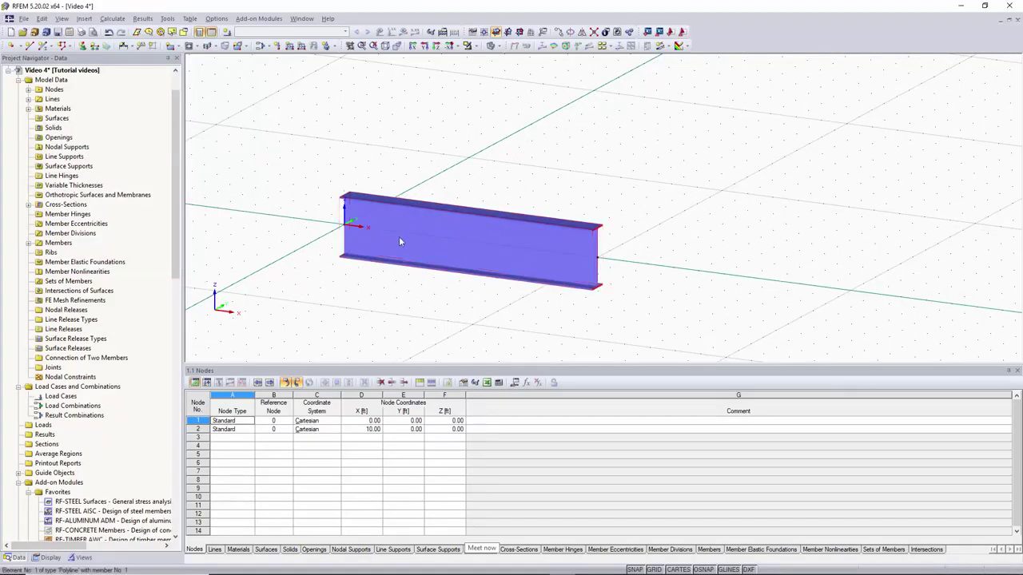
# Create a fixed nodal support with all displacements and rotations restrained, and place it on the beam's start node at the origin.
pyautogui.click(83, 45)
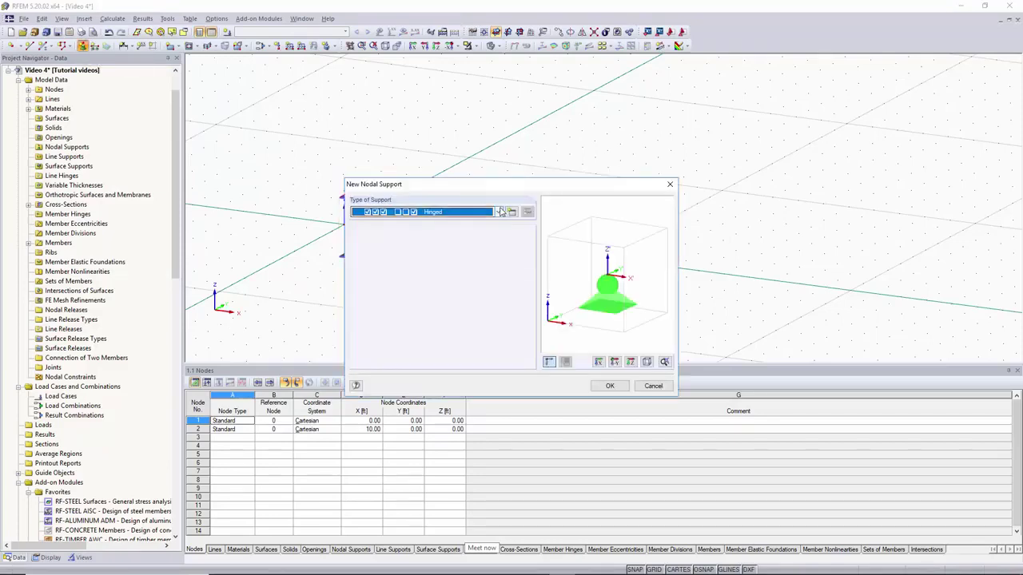
pyautogui.click(511, 212)
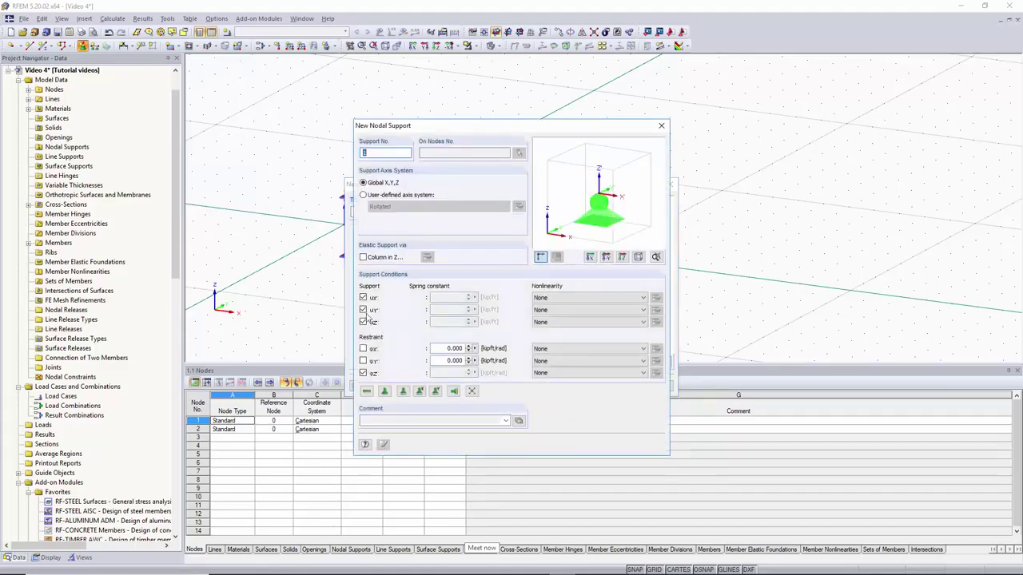
pyautogui.click(363, 349)
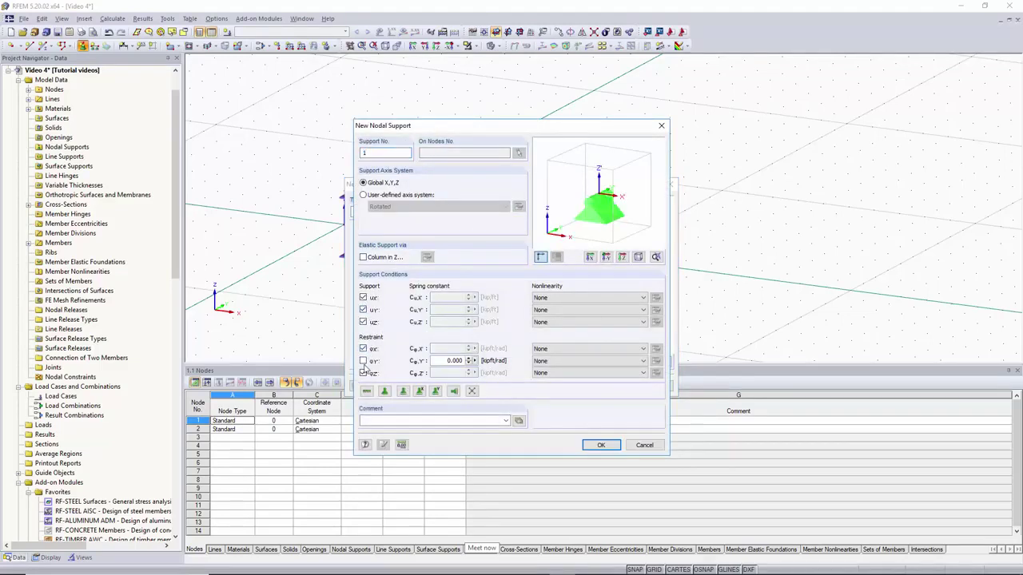
pyautogui.click(364, 361)
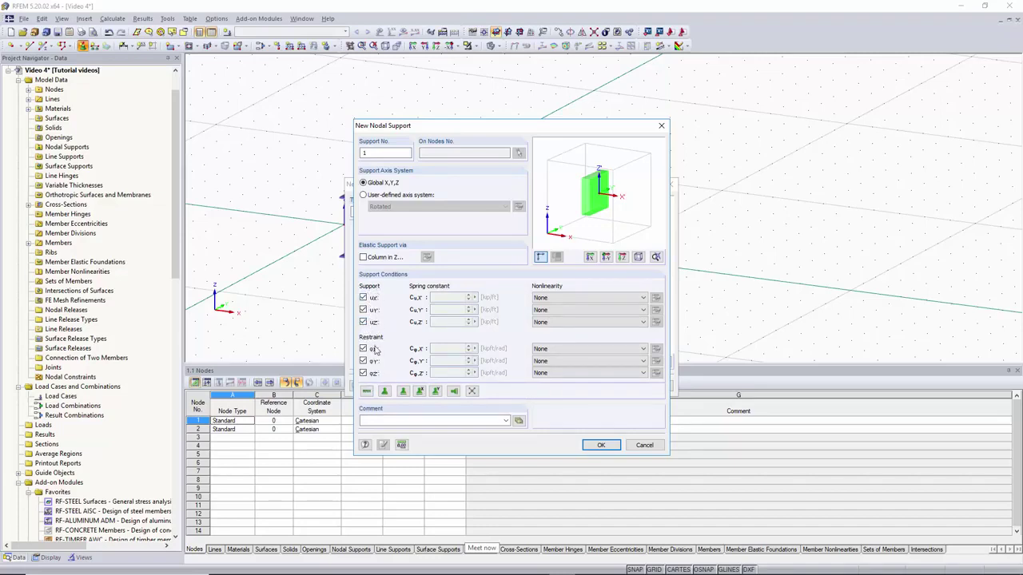
pyautogui.click(611, 447)
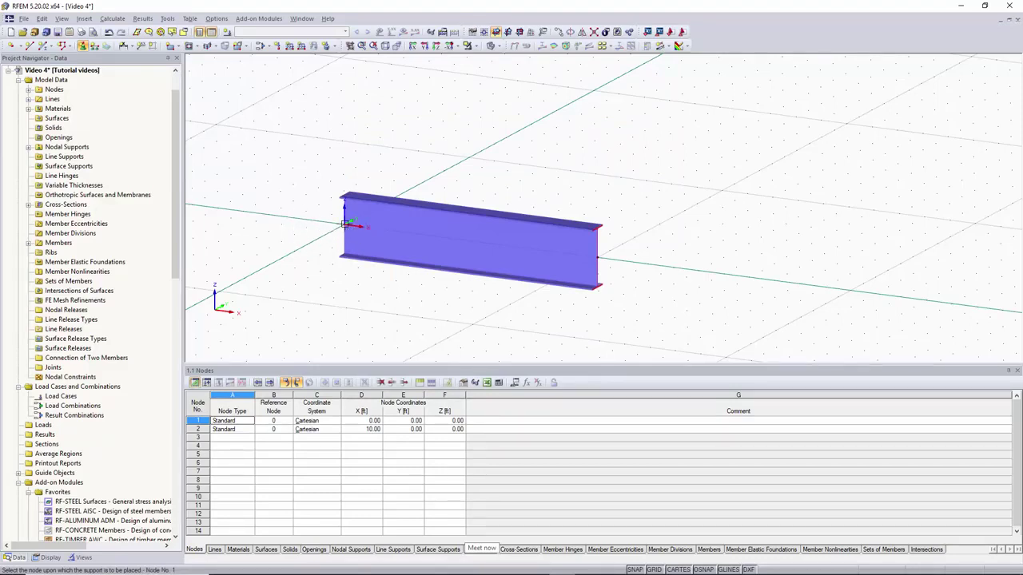
pyautogui.click(345, 223)
pyautogui.keyDown('ctrl'); pyautogui.moveTo(584, 246); pyautogui.dragTo(444, 159, button='middle'); pyautogui.keyUp('ctrl')
pyautogui.scroll(2, 503, 168)
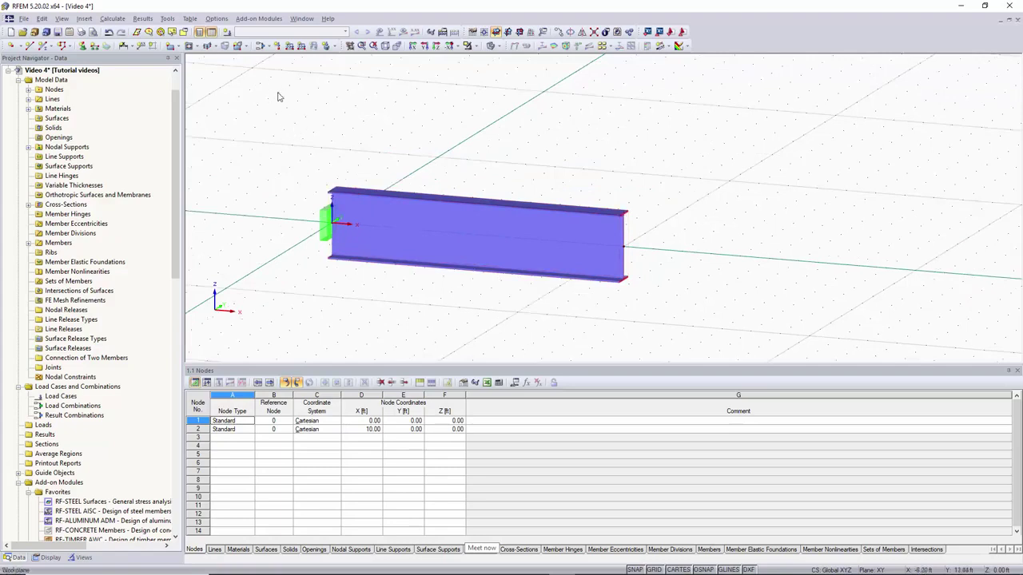
# Create load case LC1 with the description Dead load, keeping the Dead action category and active self-weight.
pyautogui.click(227, 34)
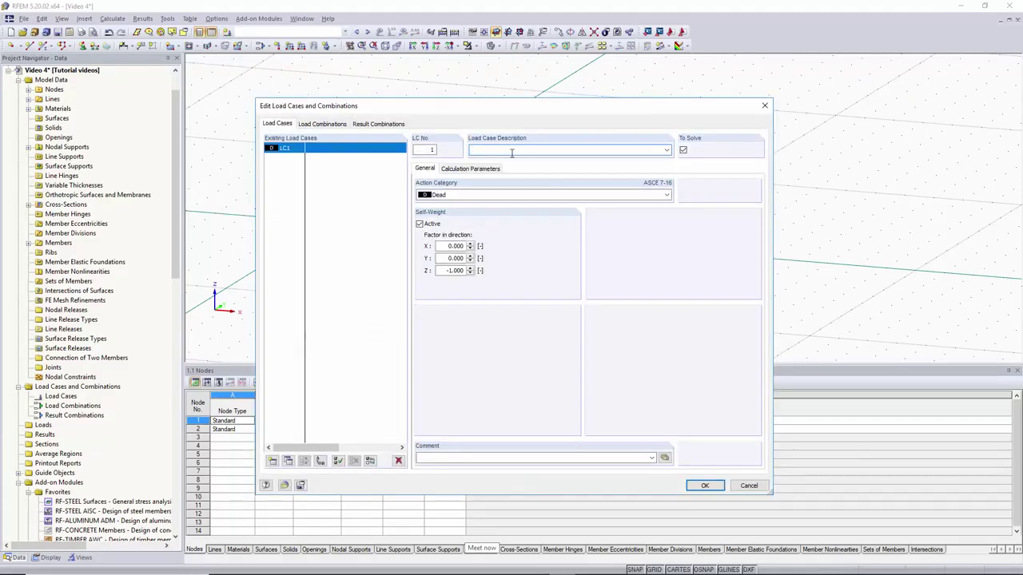
pyautogui.write('Dead lo')
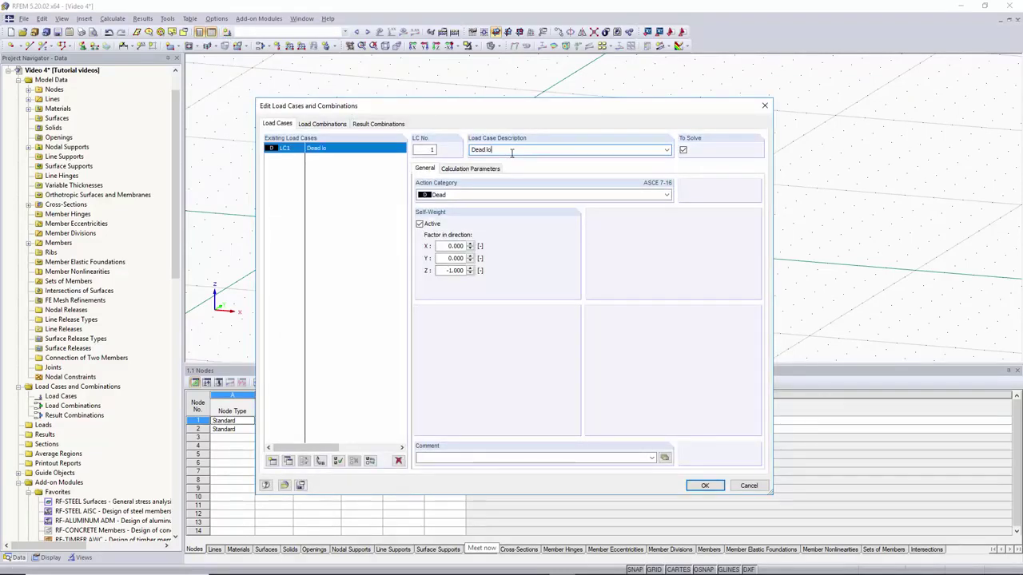
pyautogui.write('ad')
pyautogui.click(703, 485)
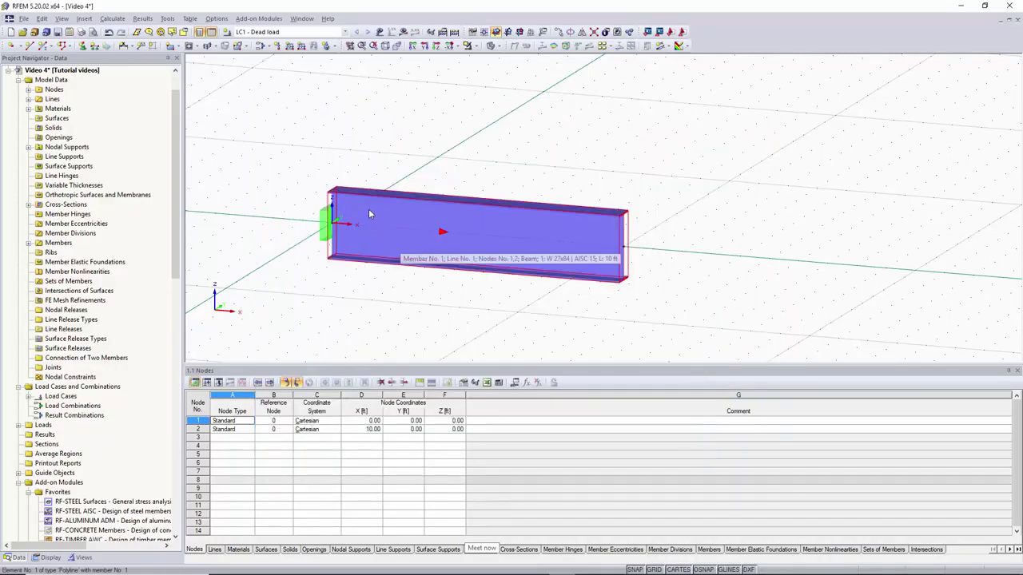
pyautogui.click(335, 33)
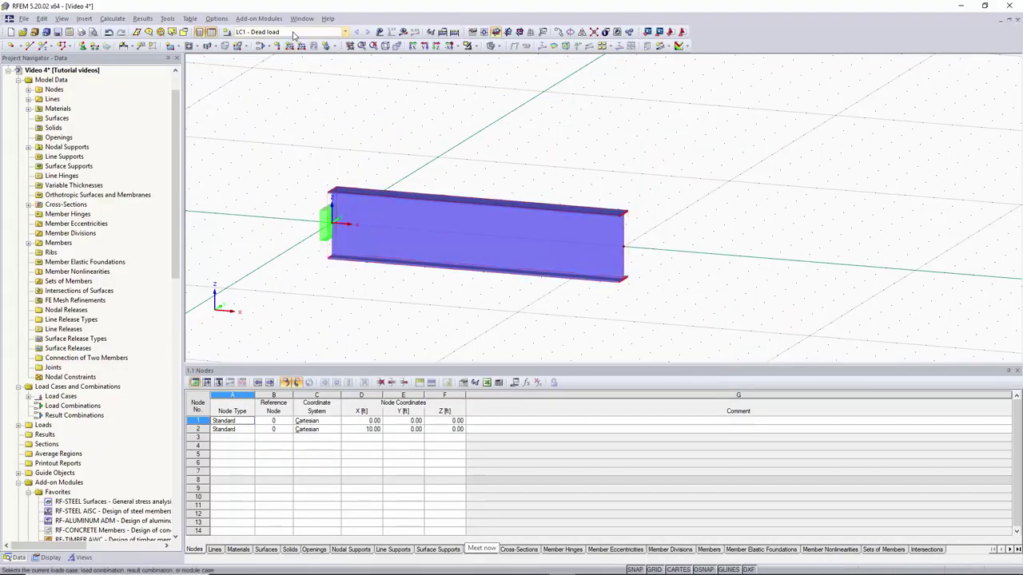
pyautogui.click(342, 34)
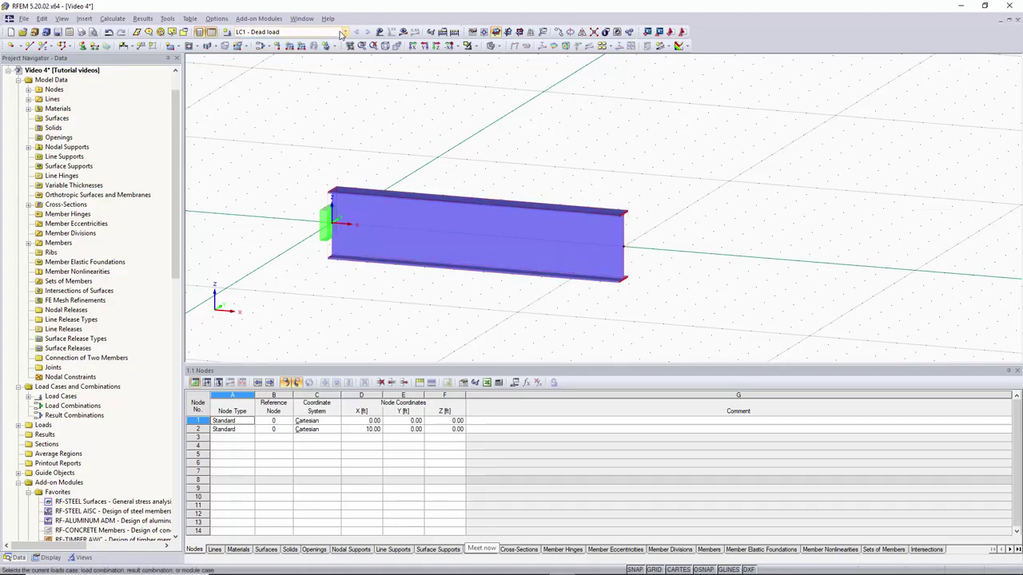
# Define a new member load as a trapezoidal force in global ZL with p2 set to -10 kip/ft.
pyautogui.click(291, 48)
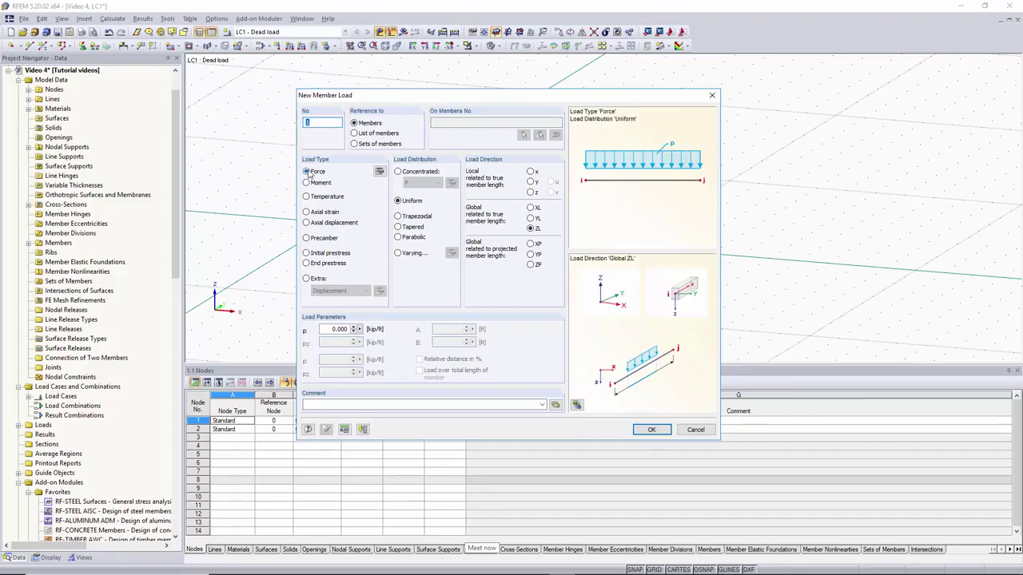
pyautogui.click(425, 218)
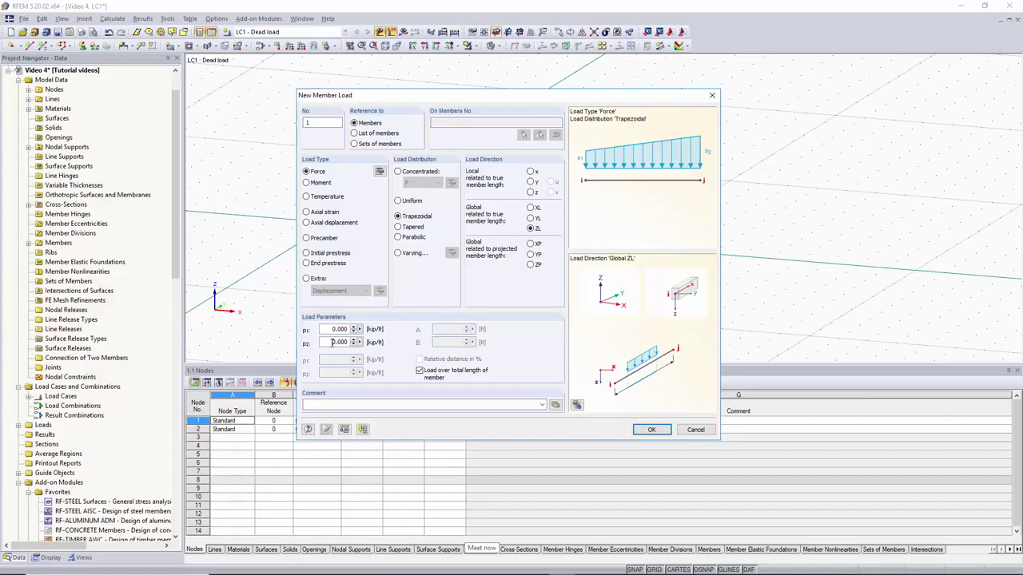
pyautogui.doubleClick(332, 341)
pyautogui.write('10')
# Limit the load with relative distances to run from 10% of the member length to the free end, and apply it to the beam.
pyautogui.click(419, 370)
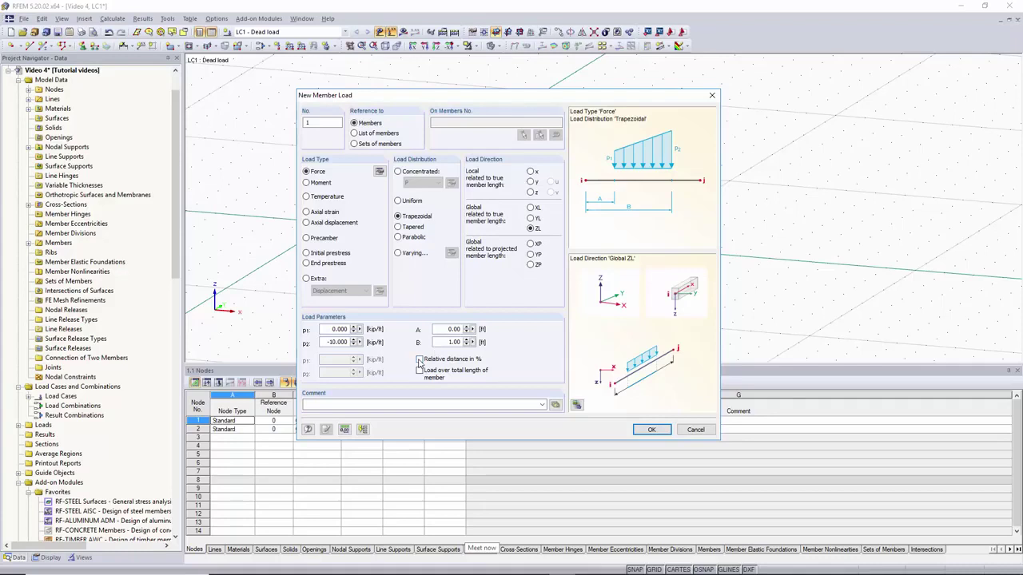
pyautogui.click(420, 359)
pyautogui.moveTo(438, 329); pyautogui.dragTo(510, 326)
pyautogui.write('10')
pyautogui.press('Tab')
pyautogui.write('1')
pyautogui.click(652, 429)
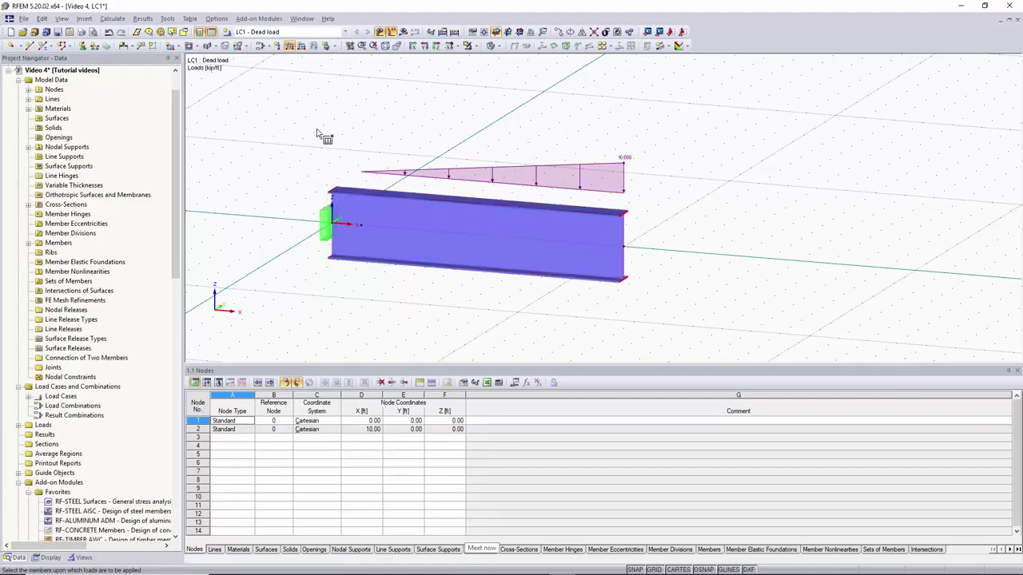
pyautogui.keyDown('ctrl'); pyautogui.moveTo(320, 147); pyautogui.dragTo(362, 131, button='middle'); pyautogui.keyUp('ctrl')
pyautogui.rightClick(363, 130)
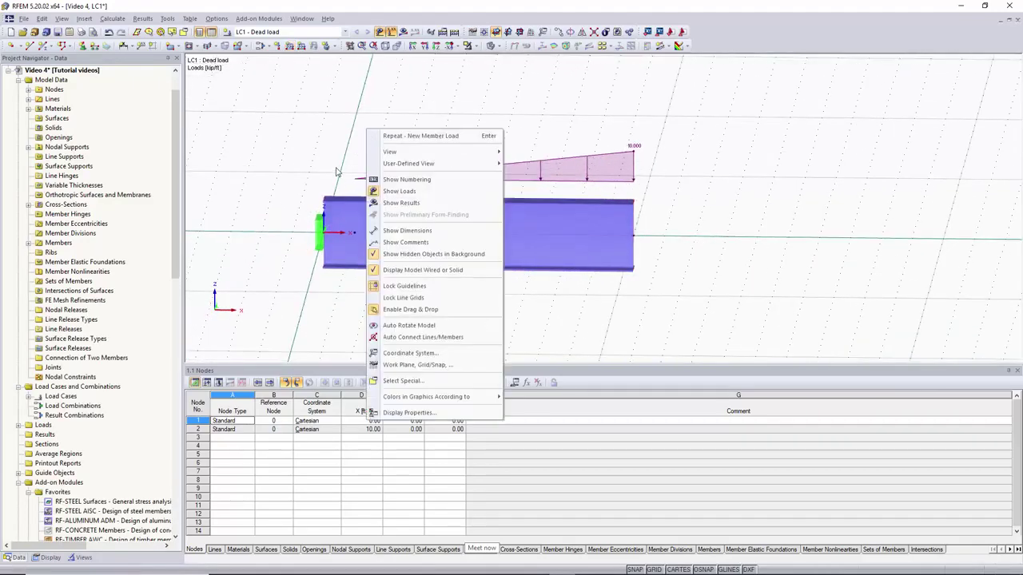
pyautogui.click(334, 171)
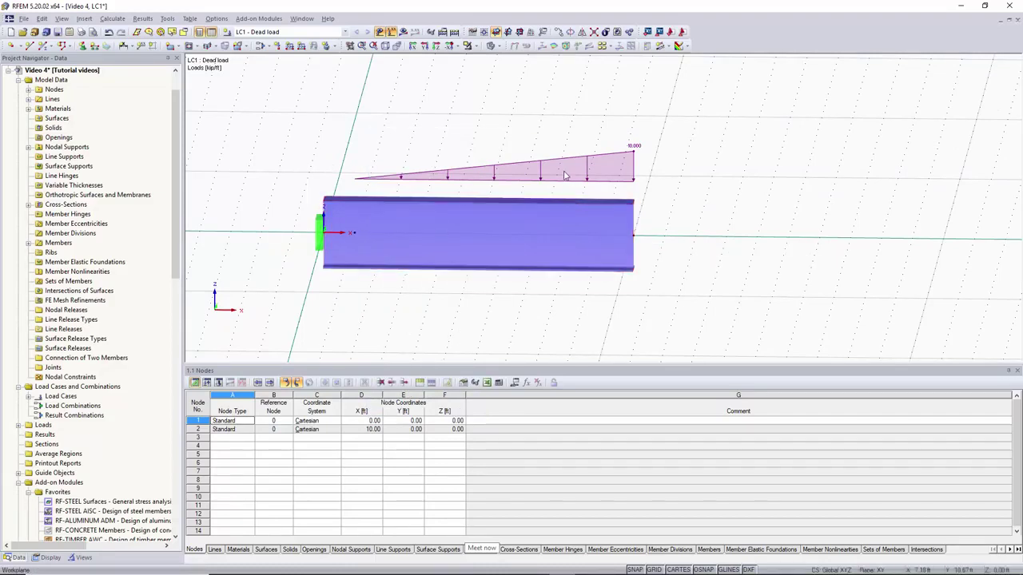
pyautogui.click(610, 268)
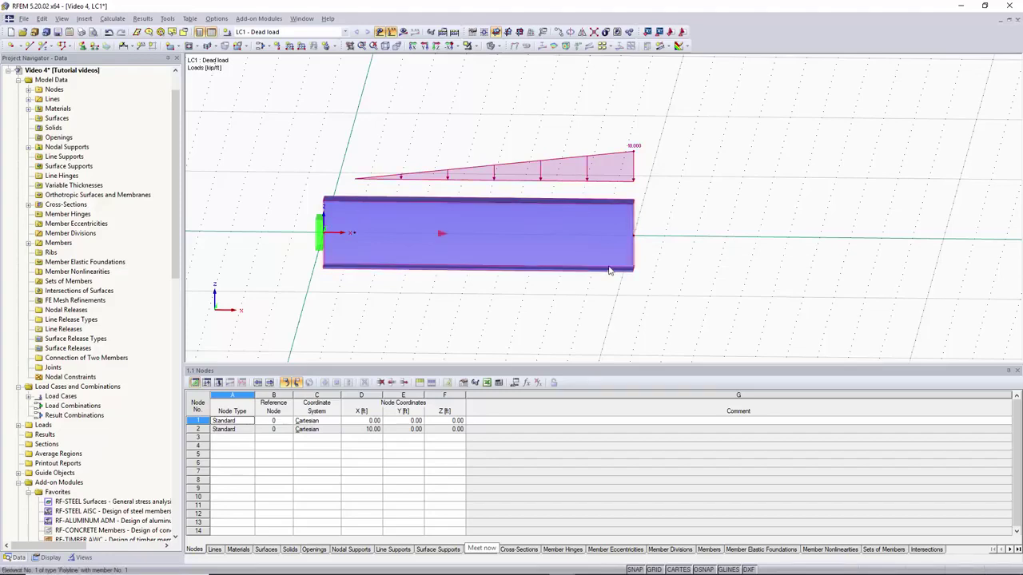
pyautogui.click(491, 111)
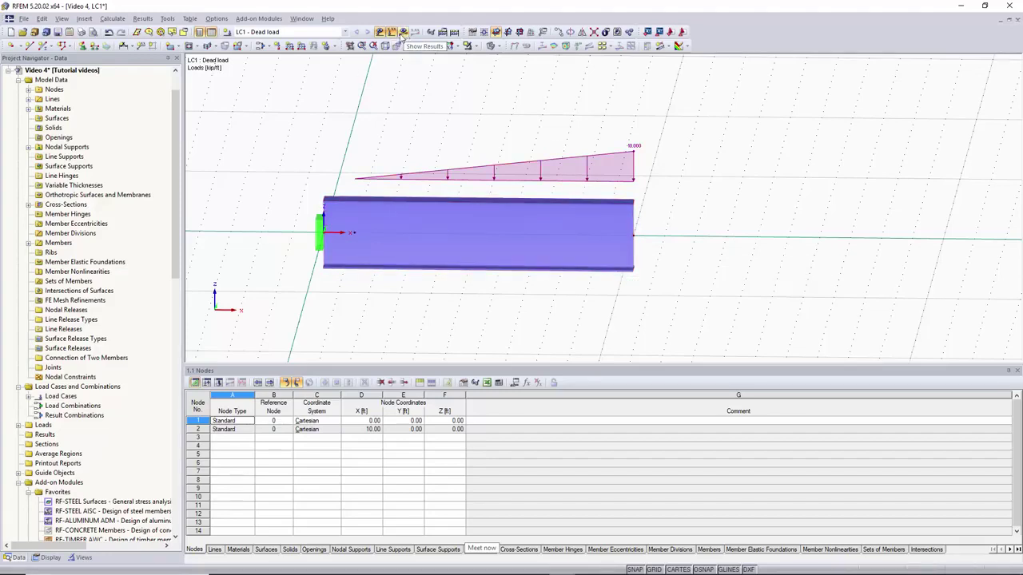
# Calculate load case LC1 and show the global deformations with the beam displayed as a wireframe.
pyautogui.click(455, 33)
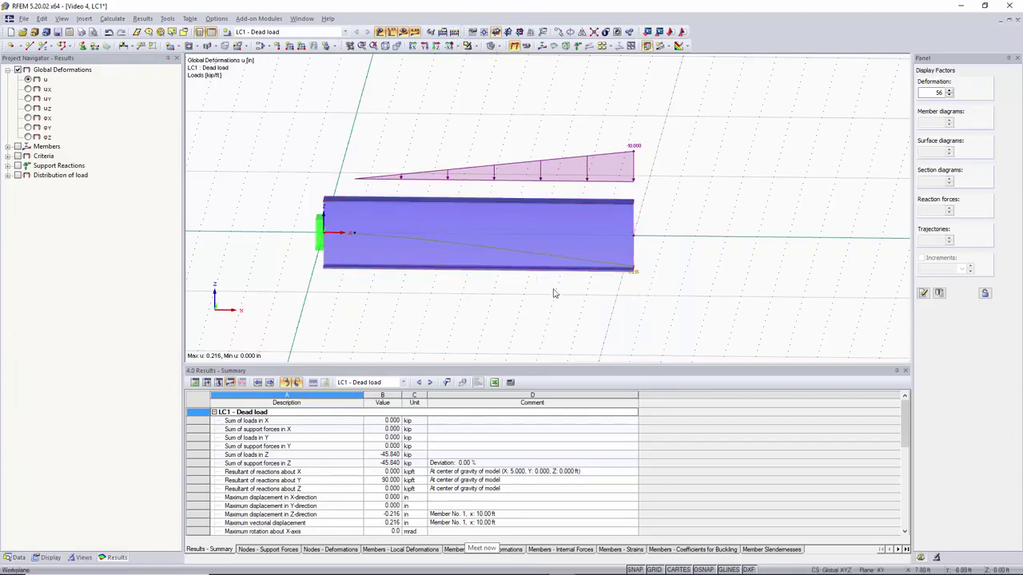
pyautogui.keyDown('ctrl'); pyautogui.moveTo(488, 292); pyautogui.dragTo(488, 283, button='middle'); pyautogui.keyUp('ctrl')
pyautogui.scroll(5, 506, 285)
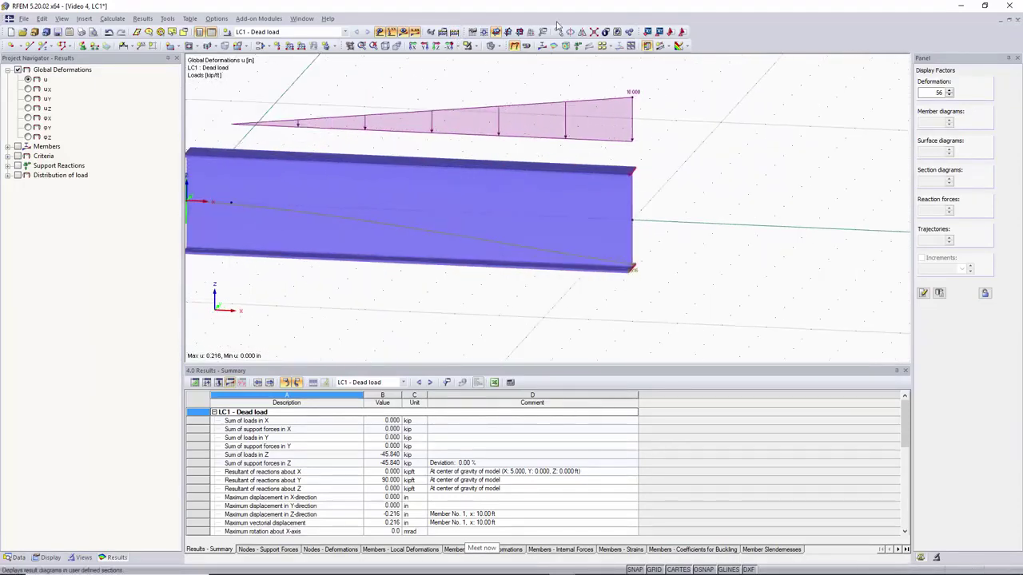
pyautogui.click(485, 47)
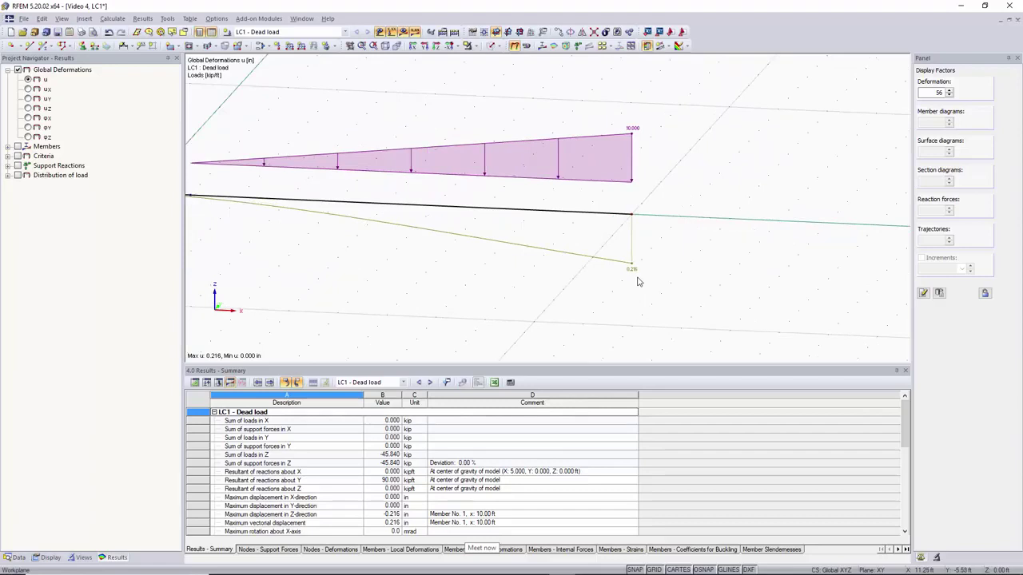
pyautogui.scroll(-1, 637, 281)
pyautogui.scroll(-1, 532, 290)
pyautogui.moveTo(532, 290); pyautogui.dragTo(575, 287, button='middle')
# Replace the deformations with the member internal forces, viewing the bending moment My and the shear force Vz diagrams.
pyautogui.click(18, 146)
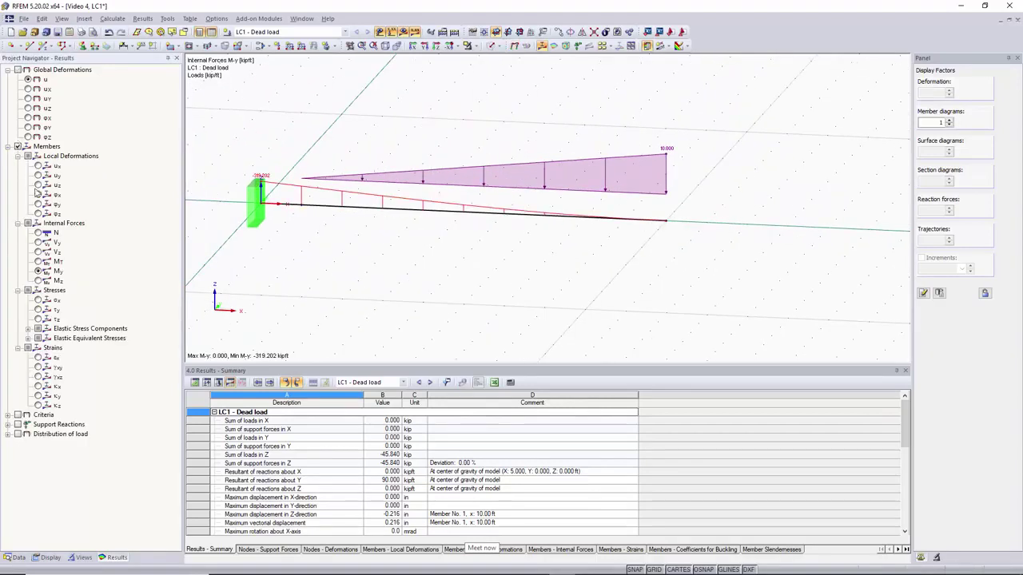
pyautogui.click(37, 252)
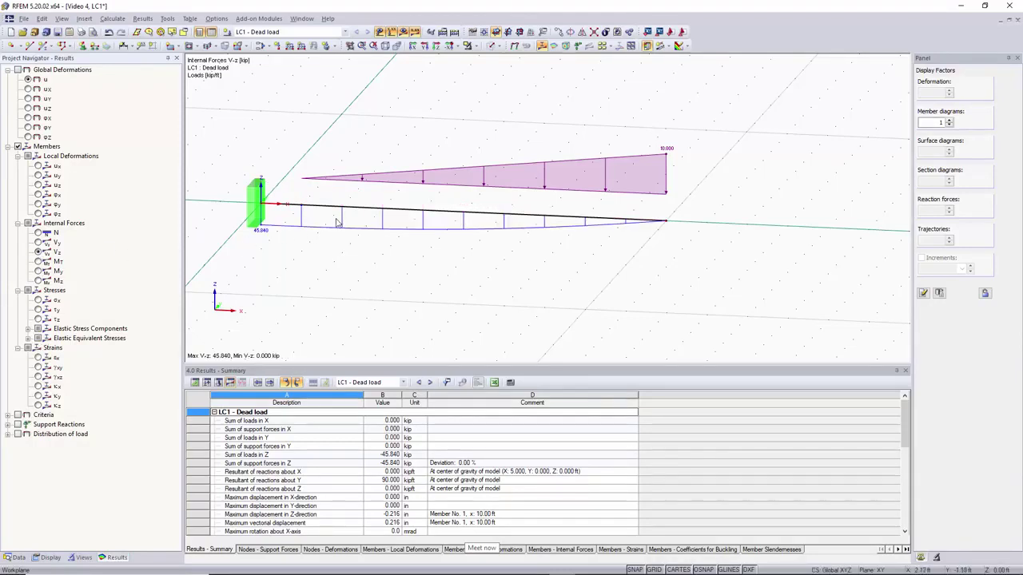
pyautogui.scroll(1, 256, 237)
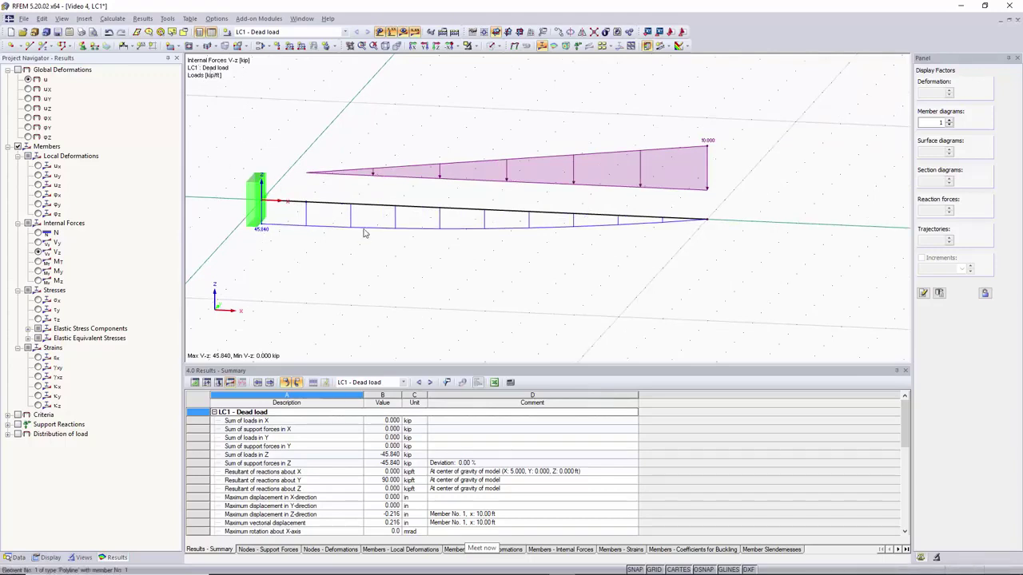
pyautogui.keyDown('ctrl'); pyautogui.moveTo(366, 233); pyautogui.dragTo(456, 292, button='middle'); pyautogui.keyUp('ctrl')
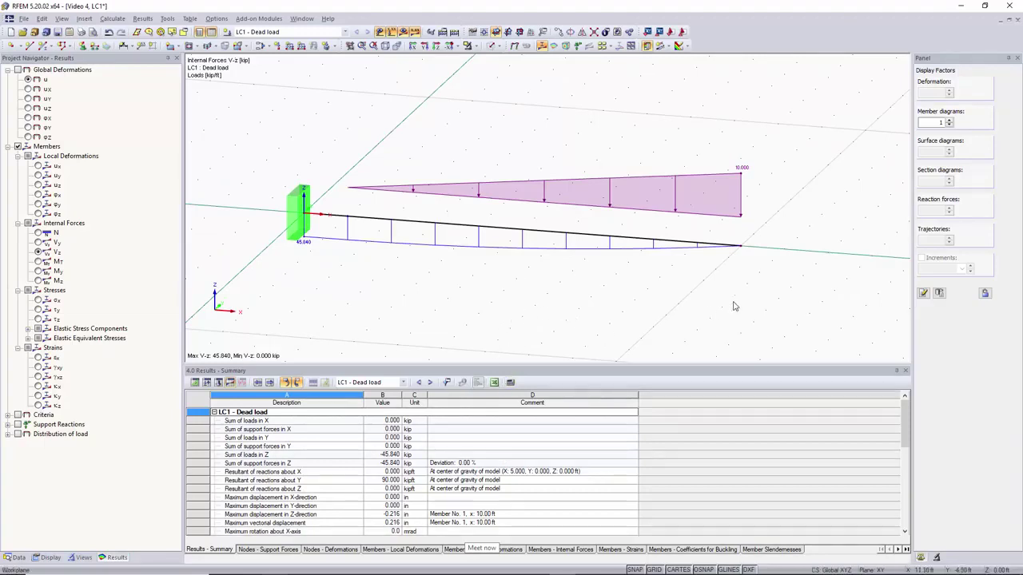
pyautogui.moveTo(461, 129); pyautogui.dragTo(439, 131, button='middle')
pyautogui.rightClick(439, 131)
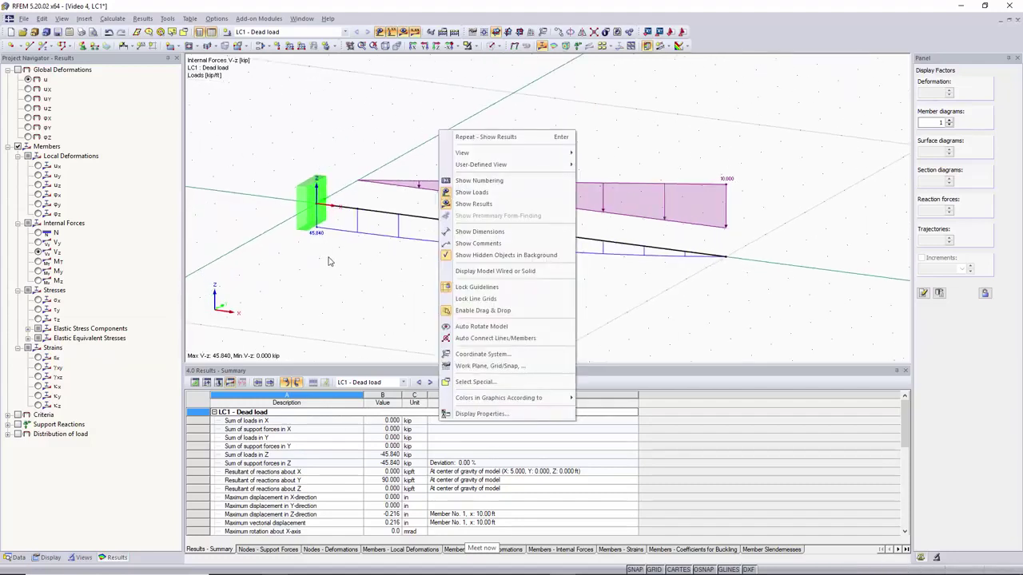
pyautogui.click(327, 261)
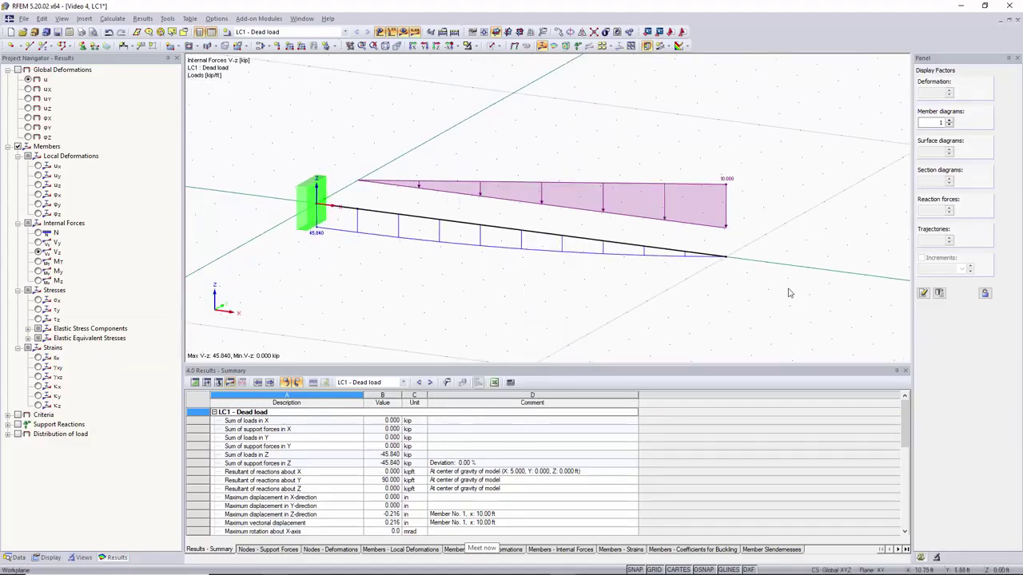